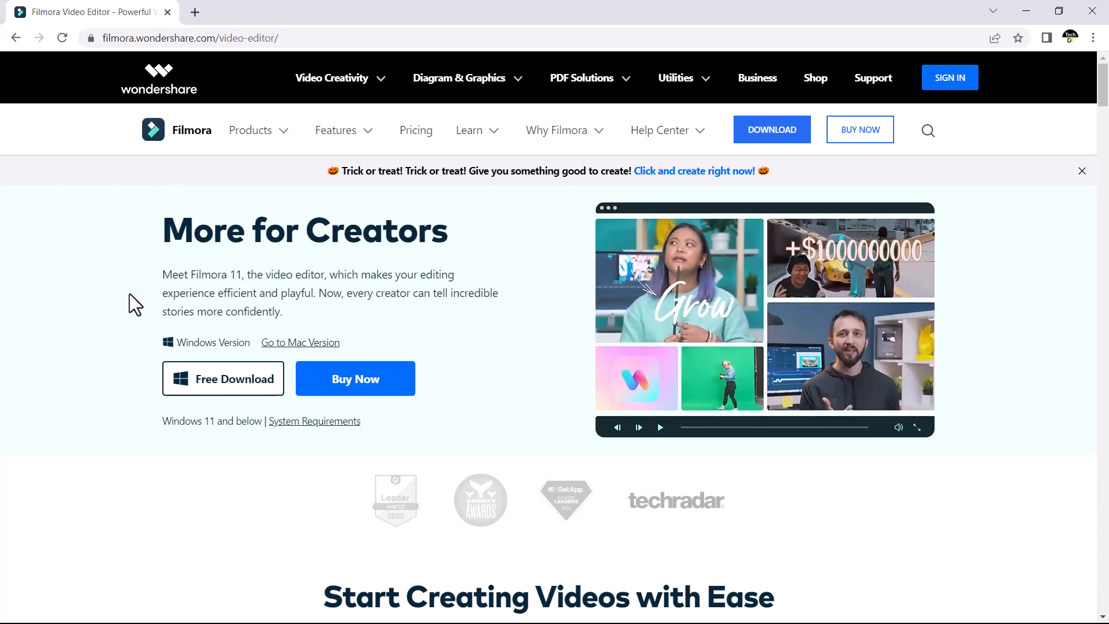
# - Examine the Filmora video editor web page, including its editing features, advanced functions and audio tools
pyautogui.scroll(-10, 130, 294)
pyautogui.scroll(-9, 129, 293)
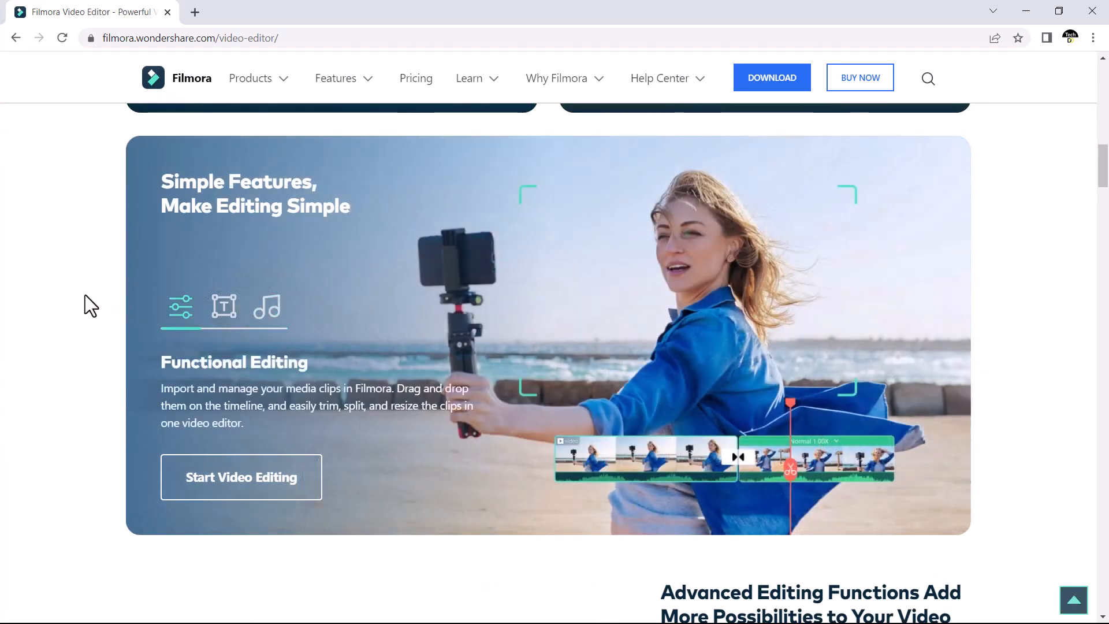
pyautogui.scroll(-10, 1056, 266)
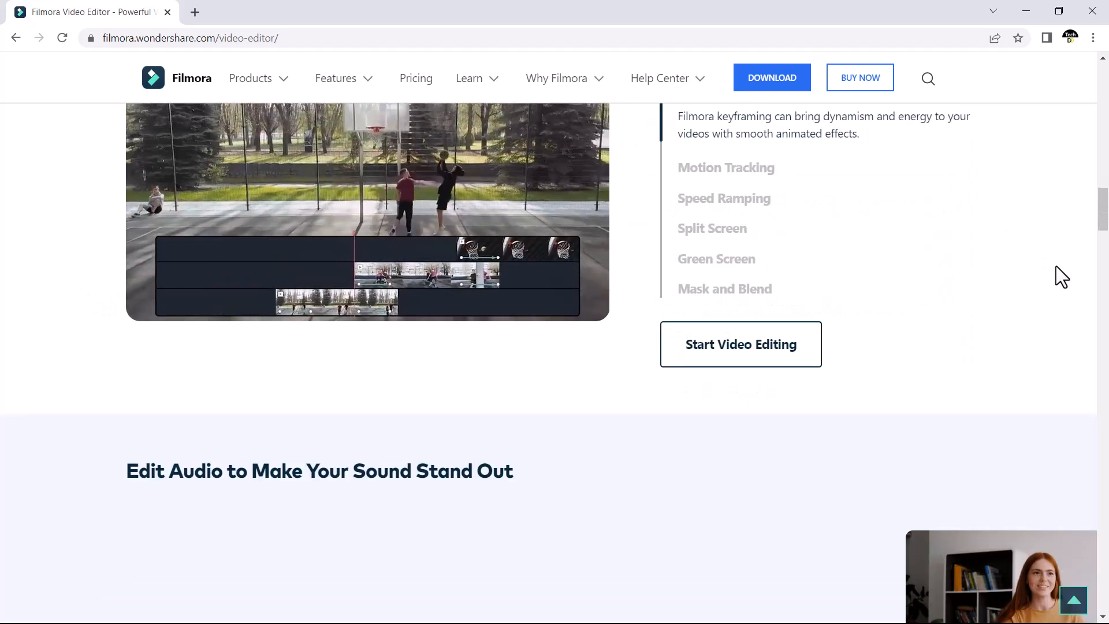
pyautogui.scroll(3, 1056, 265)
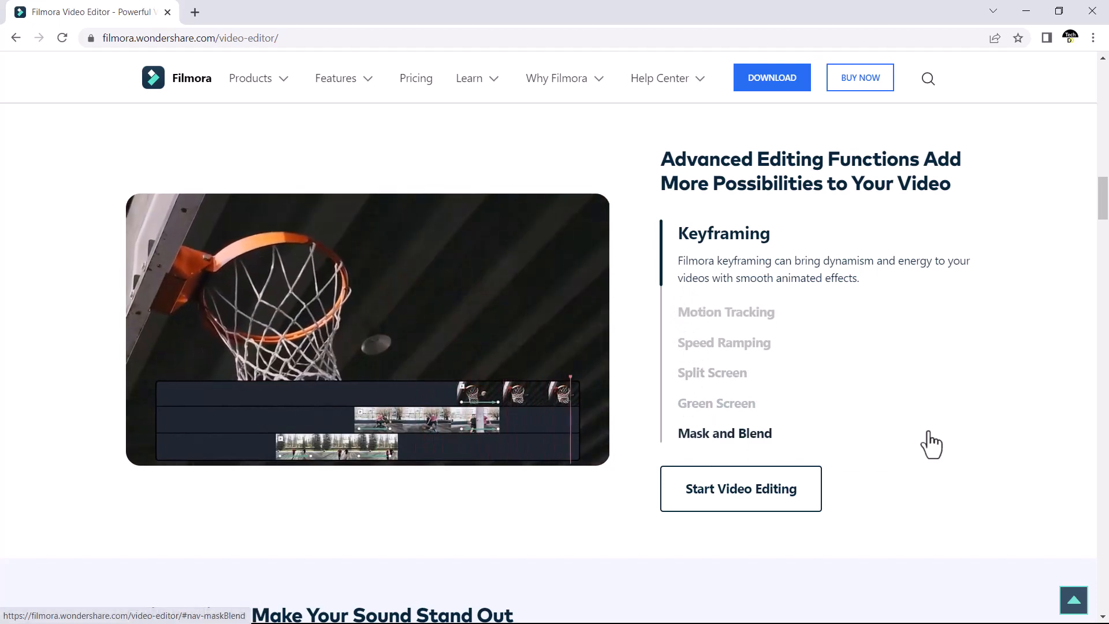
pyautogui.scroll(-7, 931, 442)
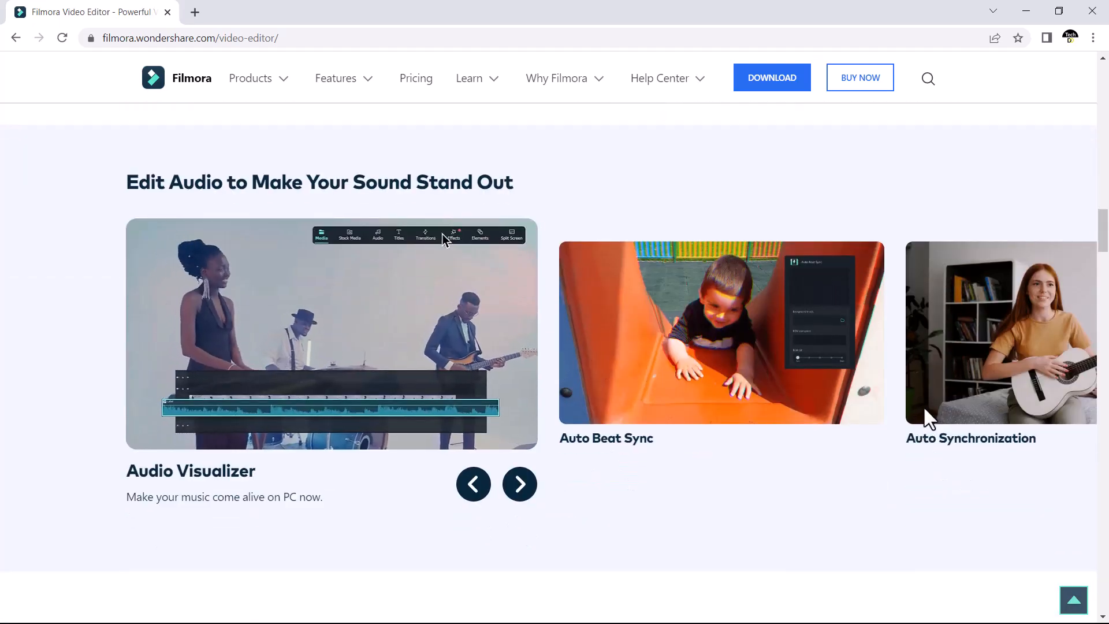
pyautogui.scroll(15, 925, 407)
pyautogui.scroll(2, 928, 408)
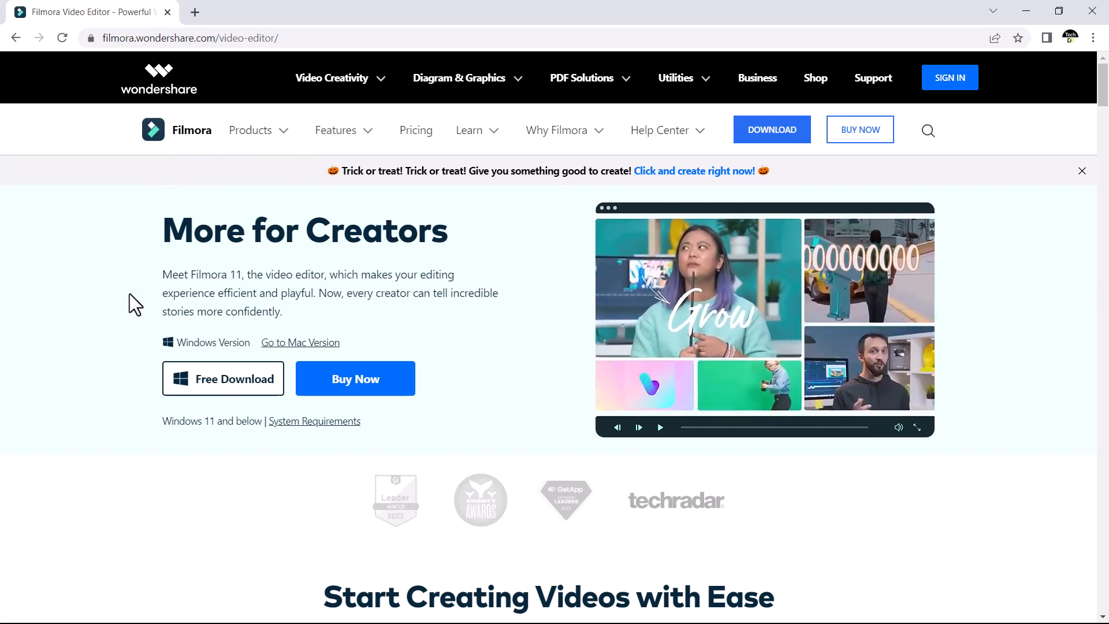
pyautogui.scroll(-1, 130, 293)
pyautogui.scroll(-15, 129, 293)
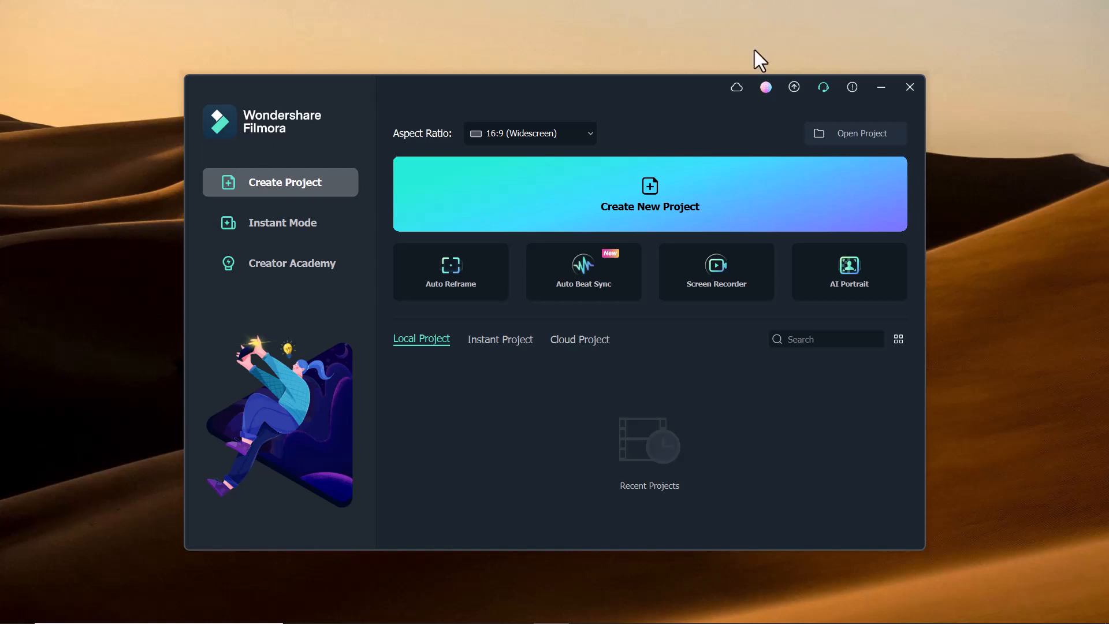
# - Create a new 16:9 widescreen project and look at the local video files available for import without choosing any
pyautogui.click(612, 200)
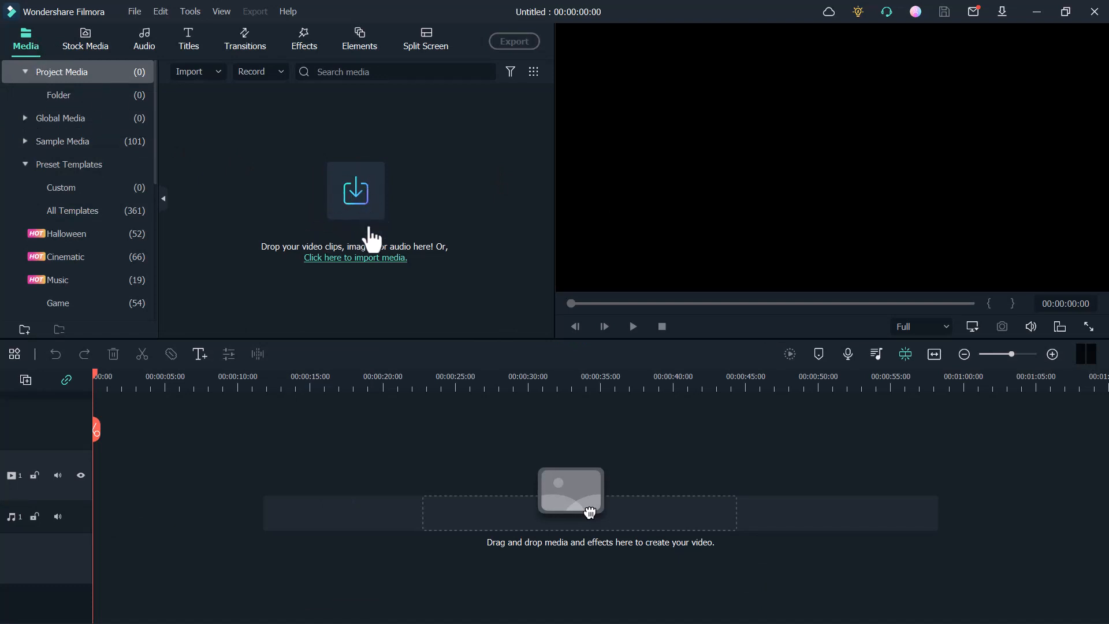
pyautogui.click(372, 238)
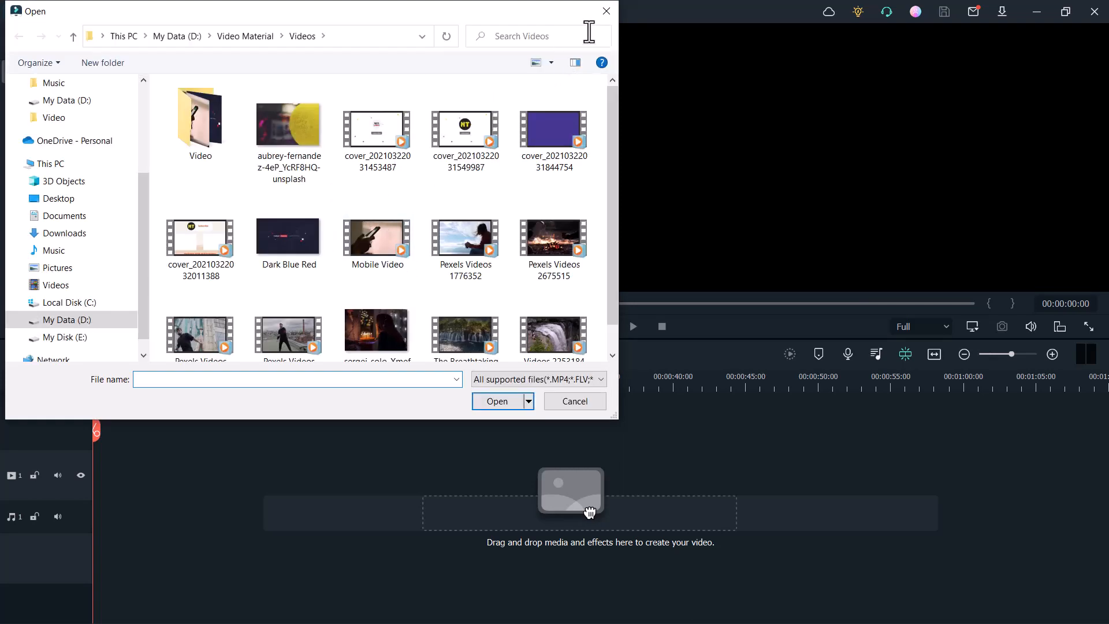
pyautogui.click(606, 12)
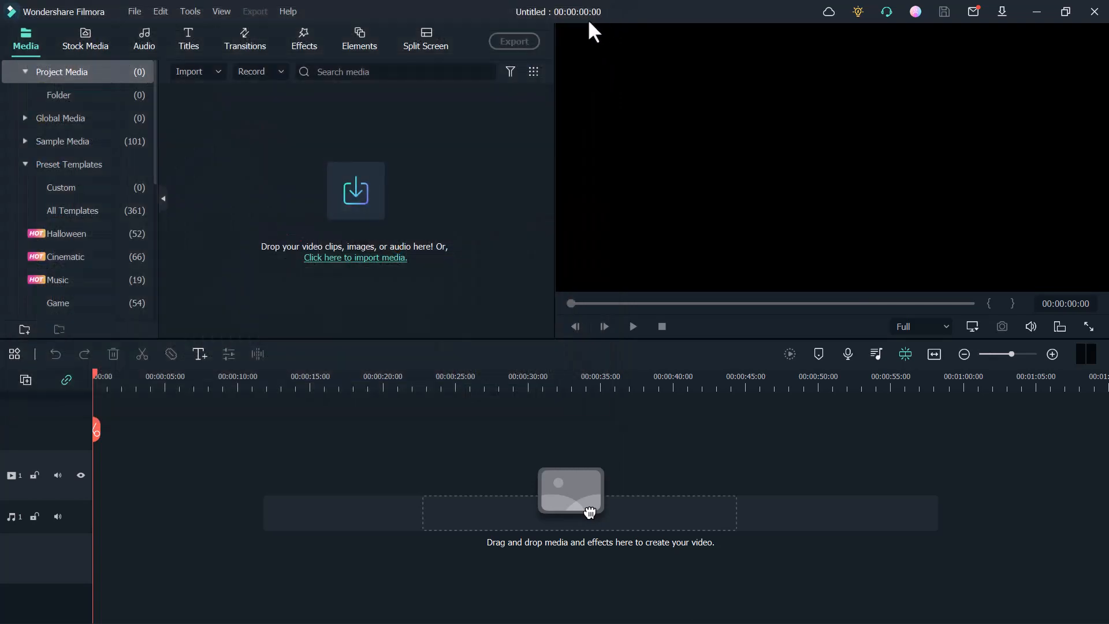
# - Browse the Pexels stock videos and search the Pixabay stock videos for "face"
pyautogui.click(91, 41)
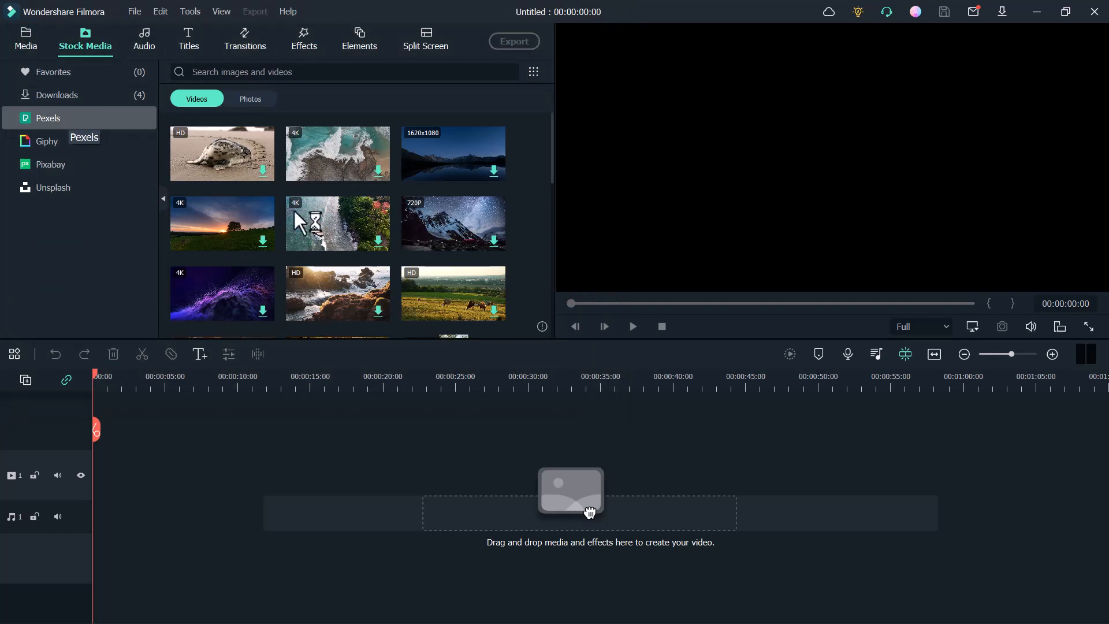
pyautogui.scroll(-5, 296, 178)
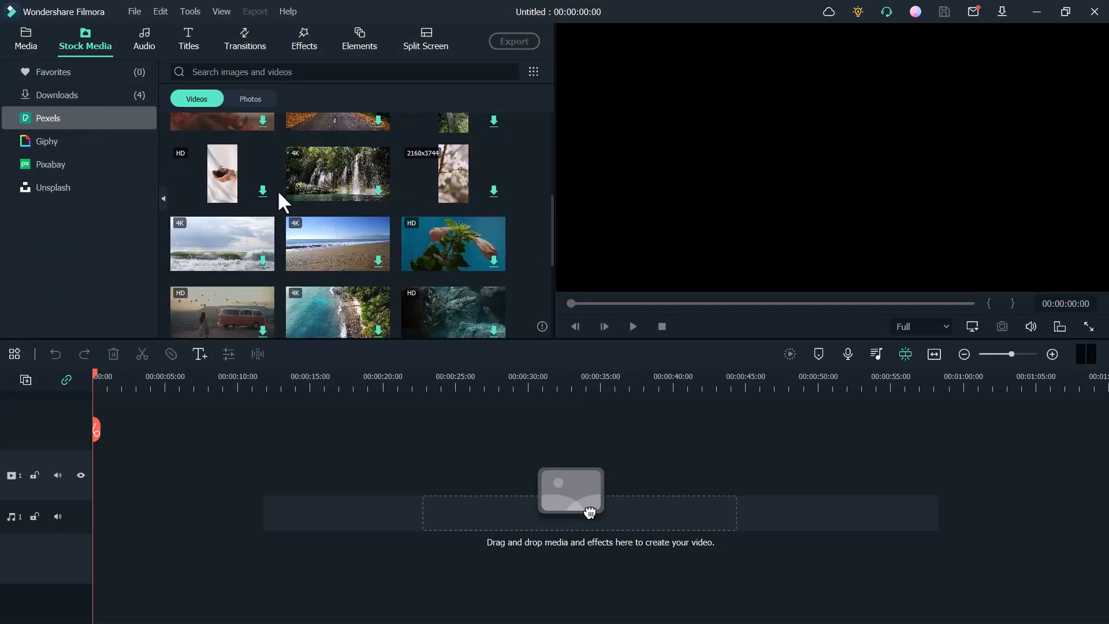
pyautogui.click(47, 161)
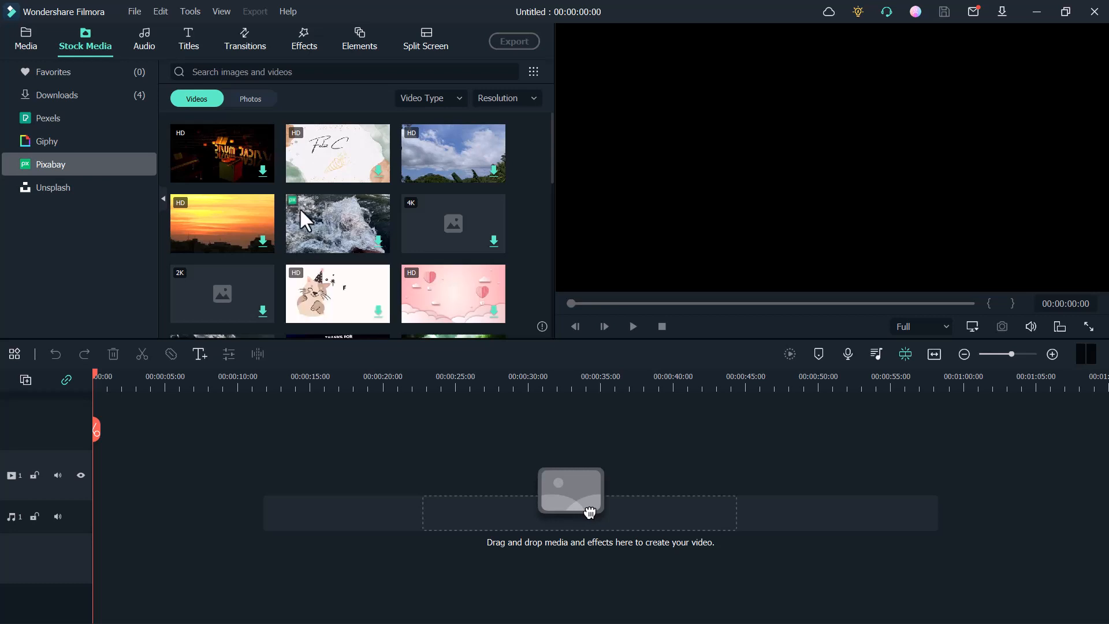
pyautogui.click(312, 72)
pyautogui.write('face')
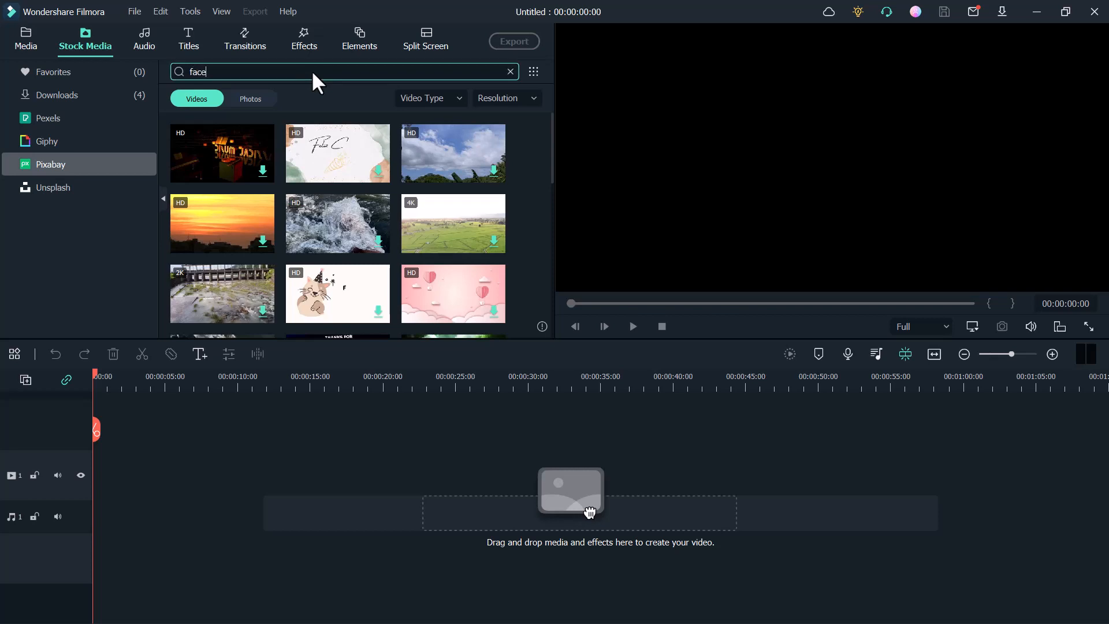
pyautogui.press('Return')
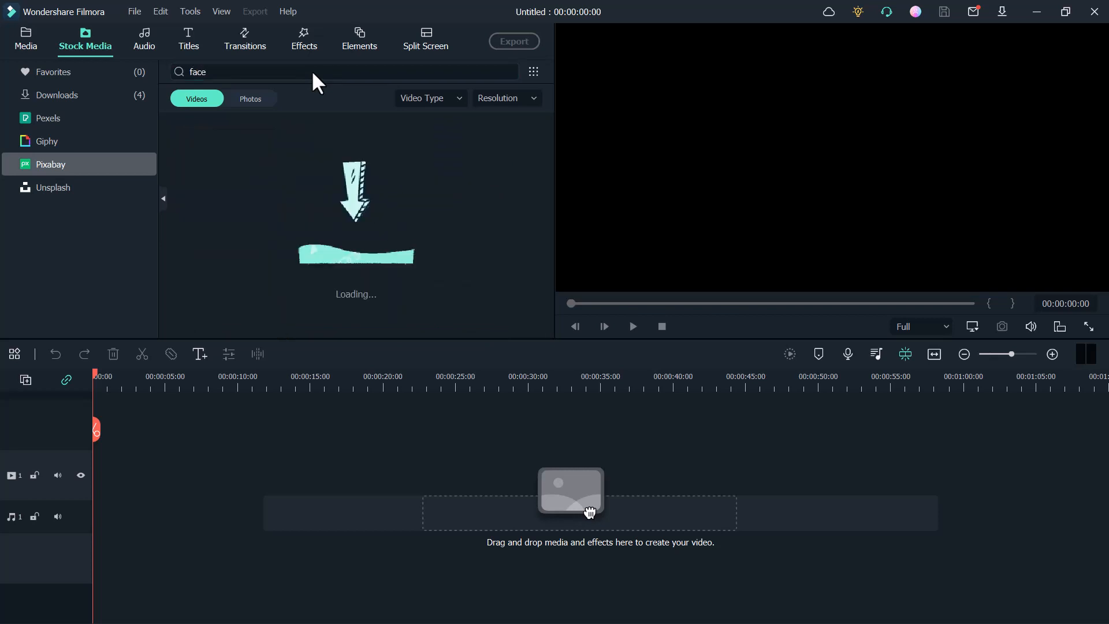
# - Download the stock video of the smiling bearded man in the red hoodie and add it to the timeline
pyautogui.click(266, 168)
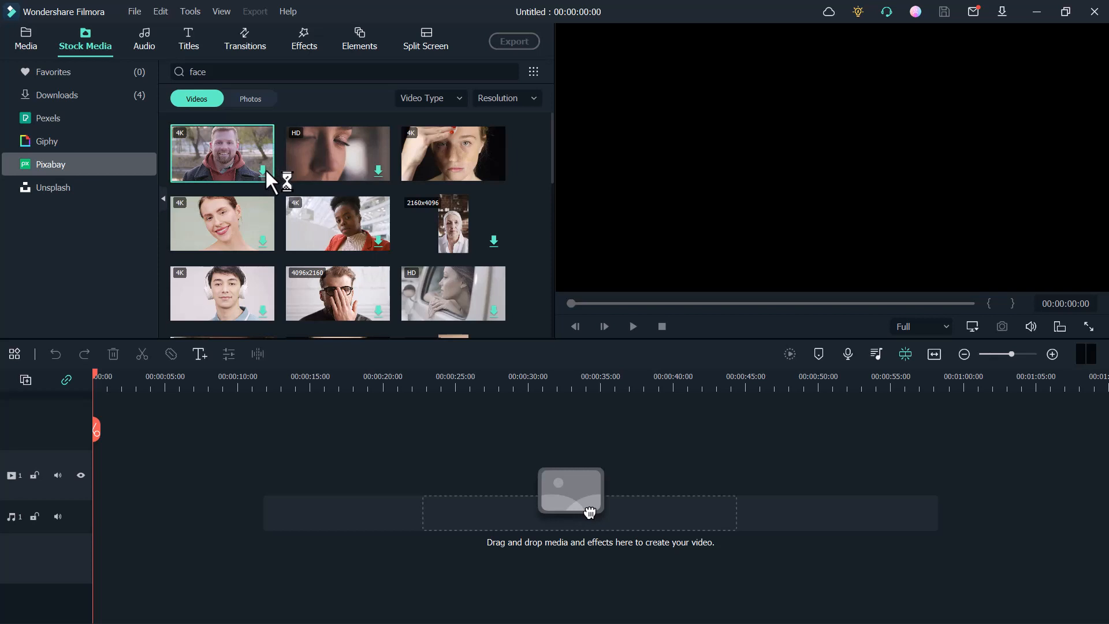
pyautogui.click(674, 341)
pyautogui.click(263, 170)
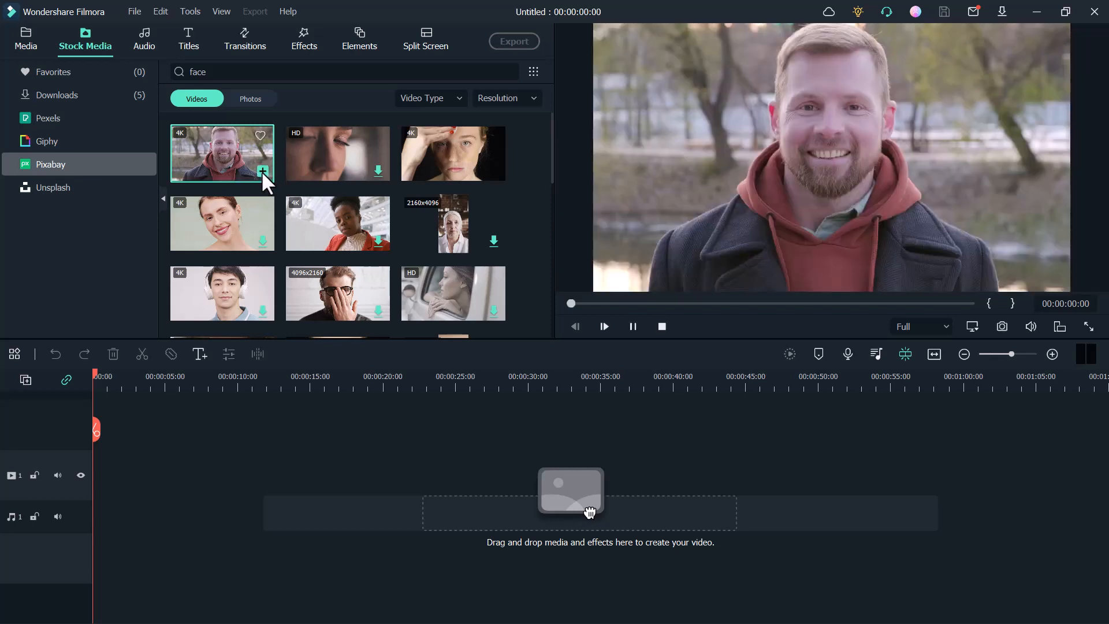
pyautogui.click(621, 359)
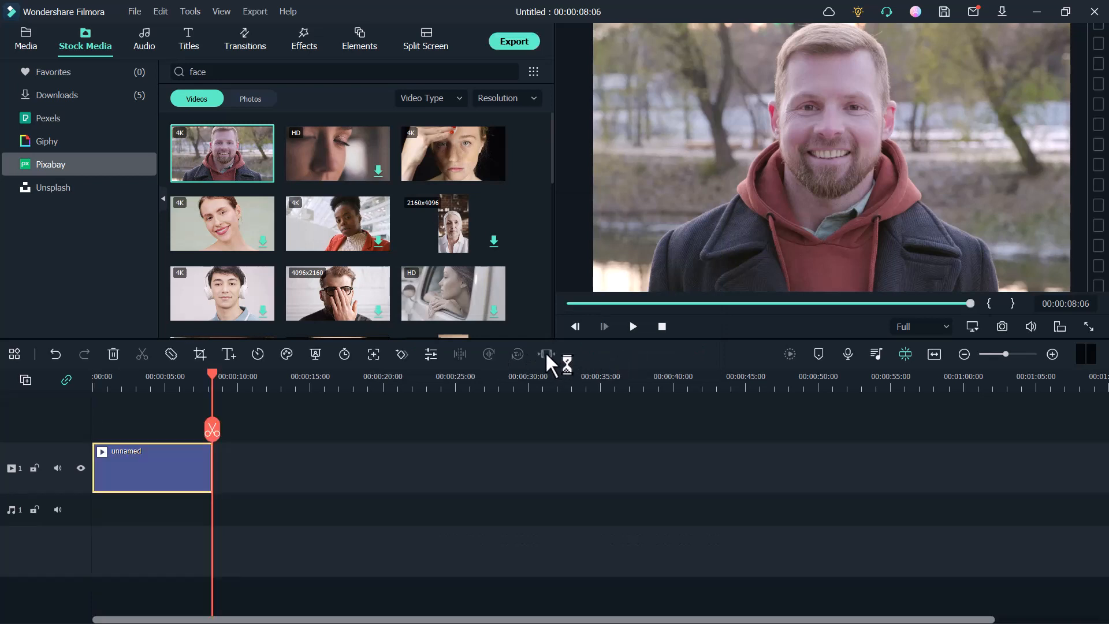
# - Preview the added clip from its beginning
pyautogui.click(570, 302)
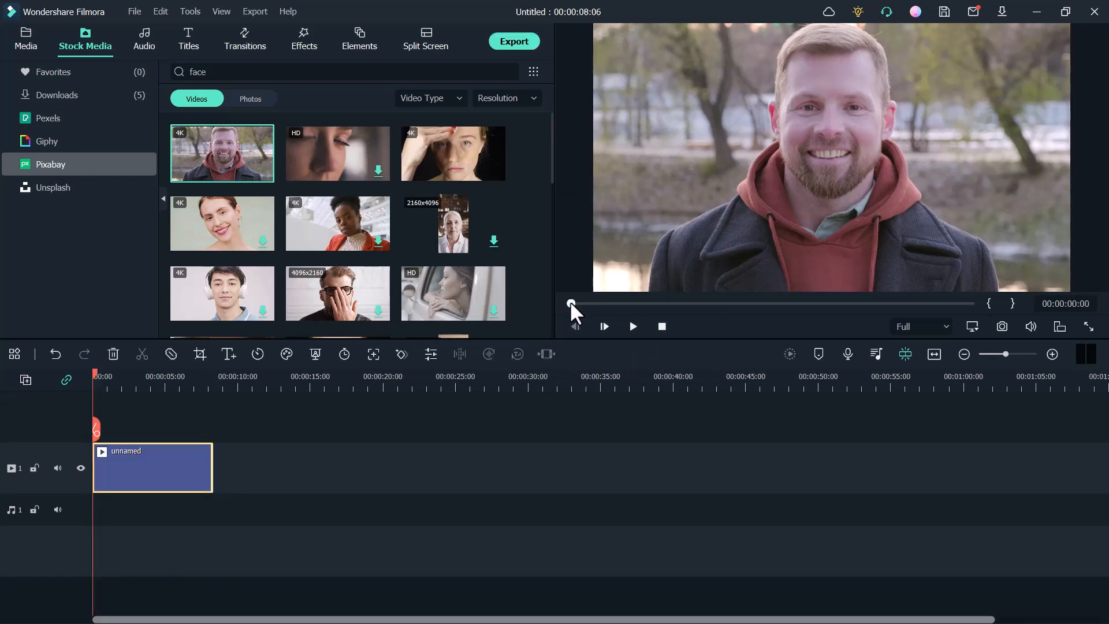
pyautogui.click(632, 325)
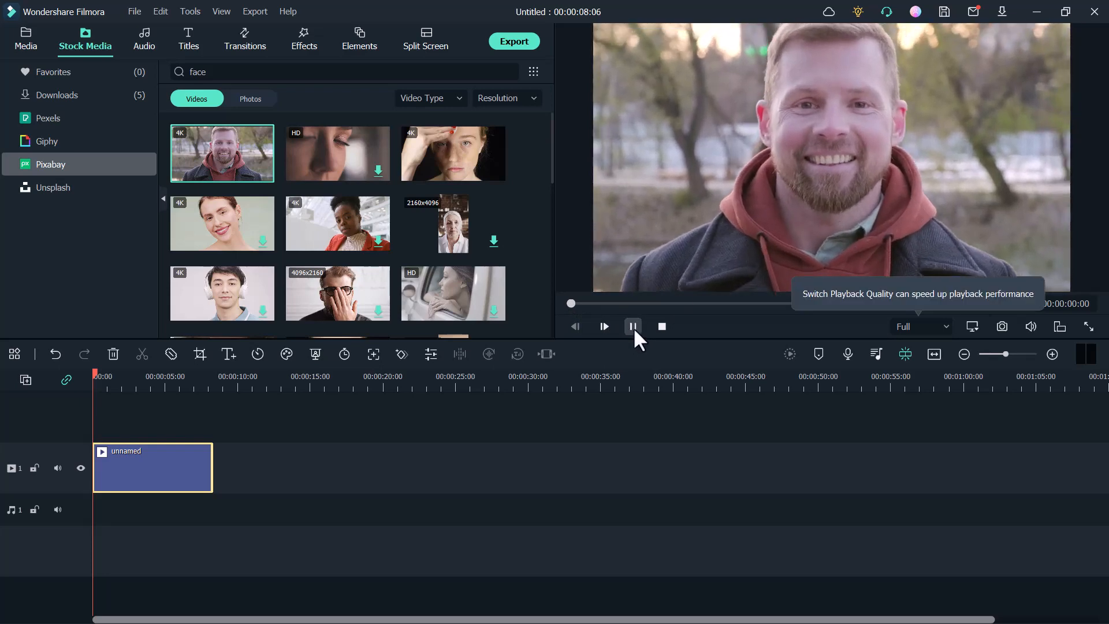
pyautogui.click(633, 327)
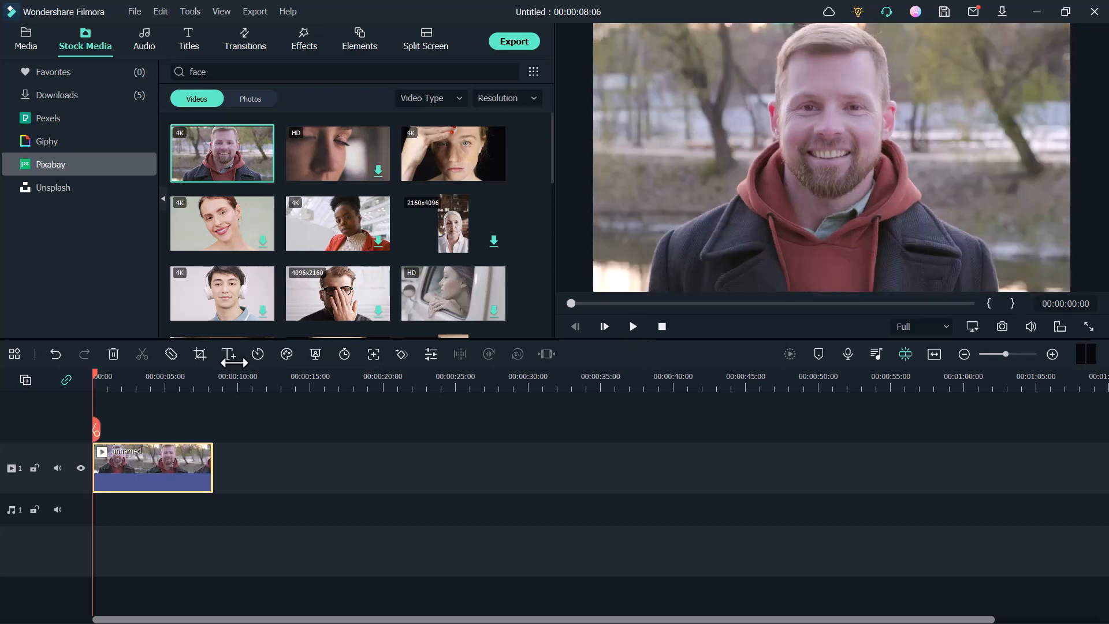
# - Add the Beautify effect from the Utility category to the timeline above the start of the clip
pyautogui.click(299, 38)
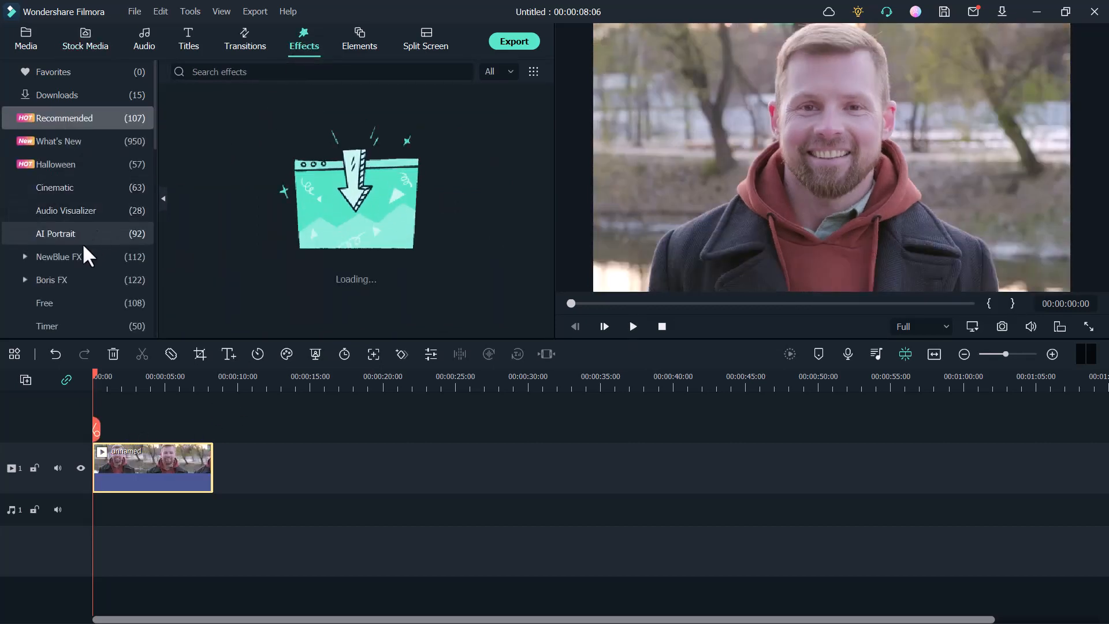
pyautogui.scroll(-1, 81, 179)
pyautogui.scroll(-5, 82, 182)
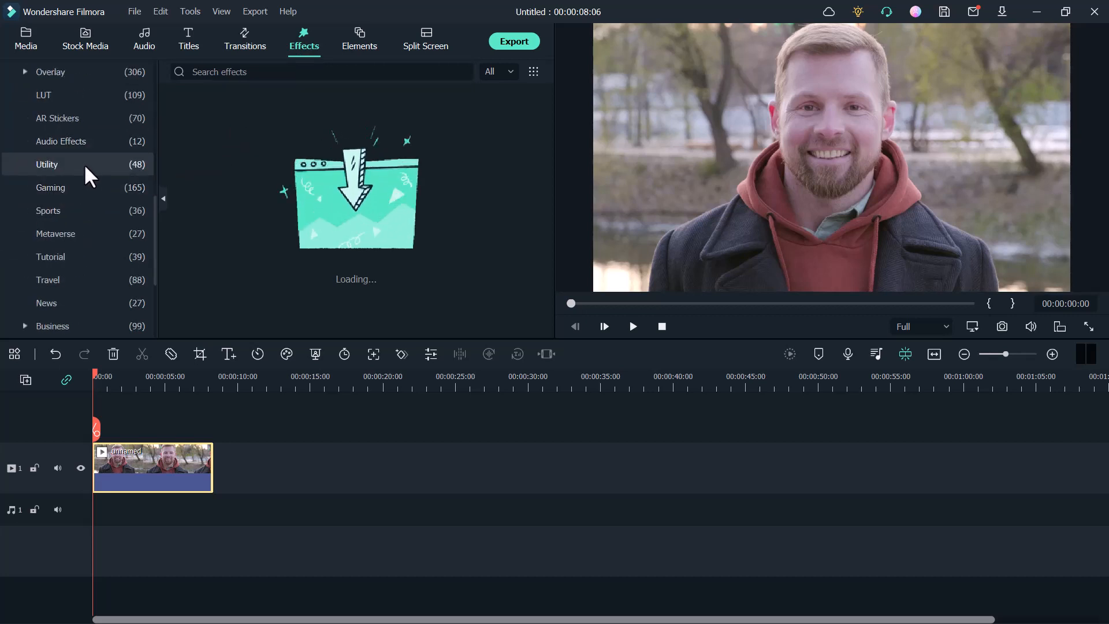
pyautogui.click(84, 165)
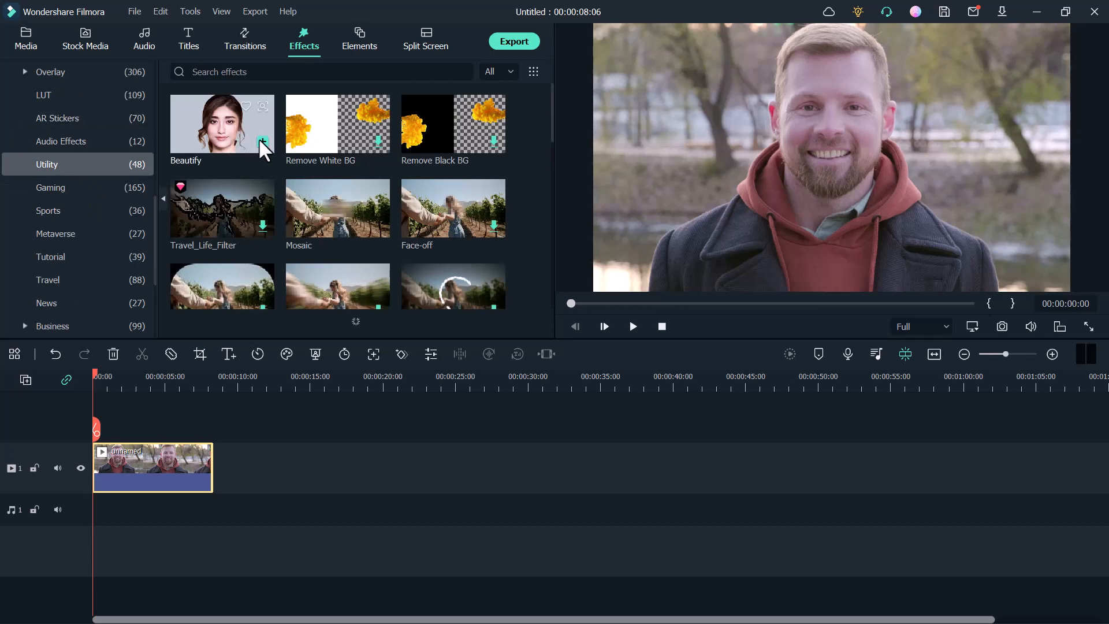
pyautogui.click(262, 141)
pyautogui.click(263, 141)
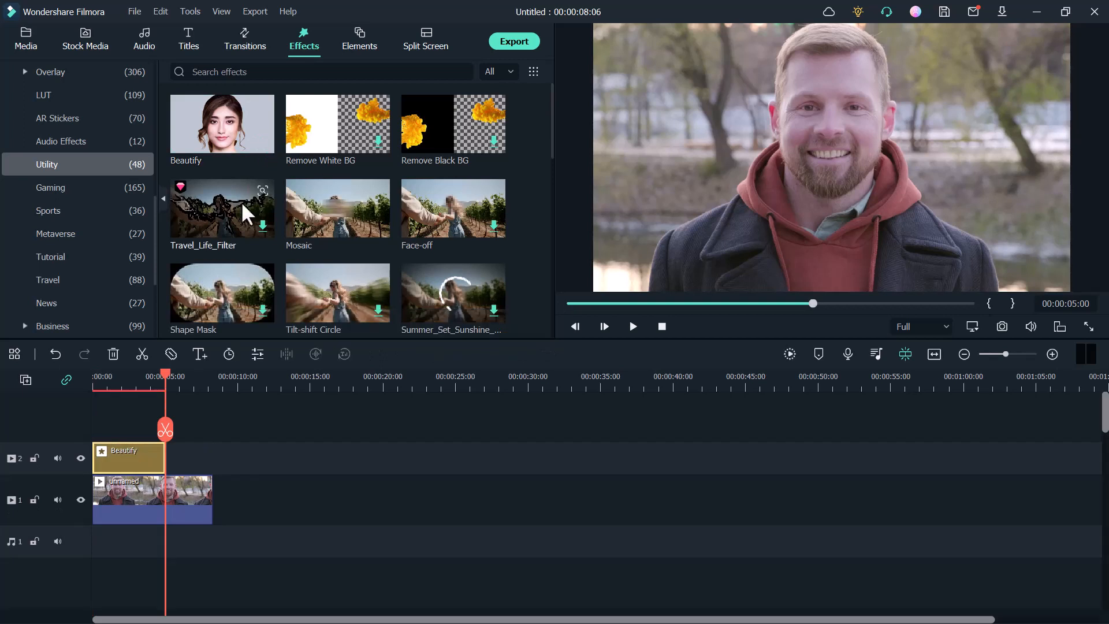
# - Compare frames with and without the Beautify effect, and extend the effect to the full length of the clip
pyautogui.click(107, 388)
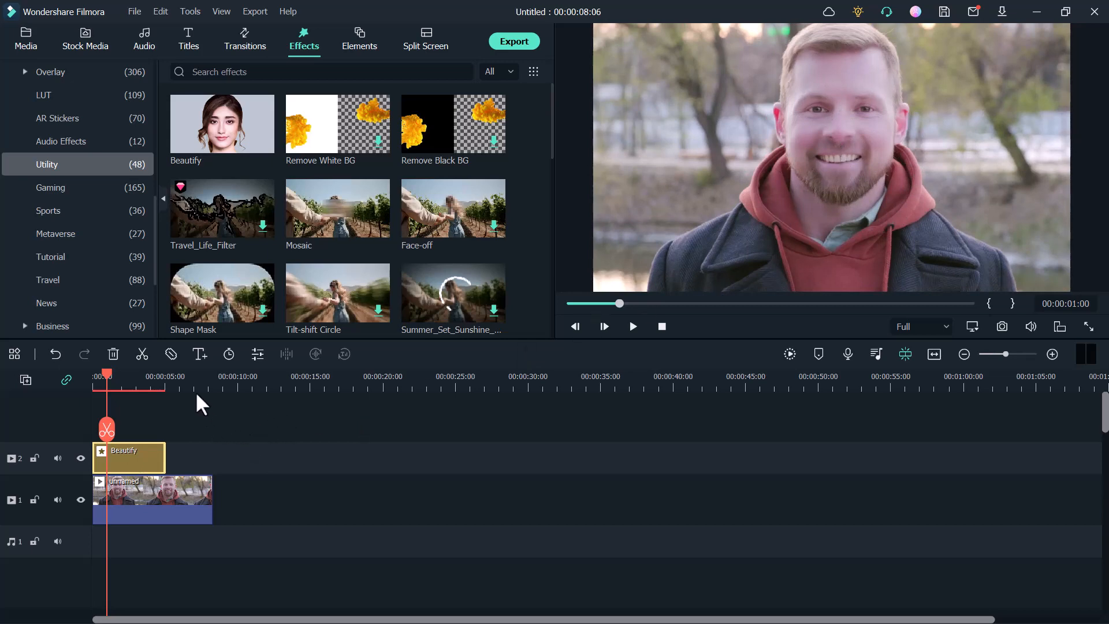
pyautogui.click(180, 383)
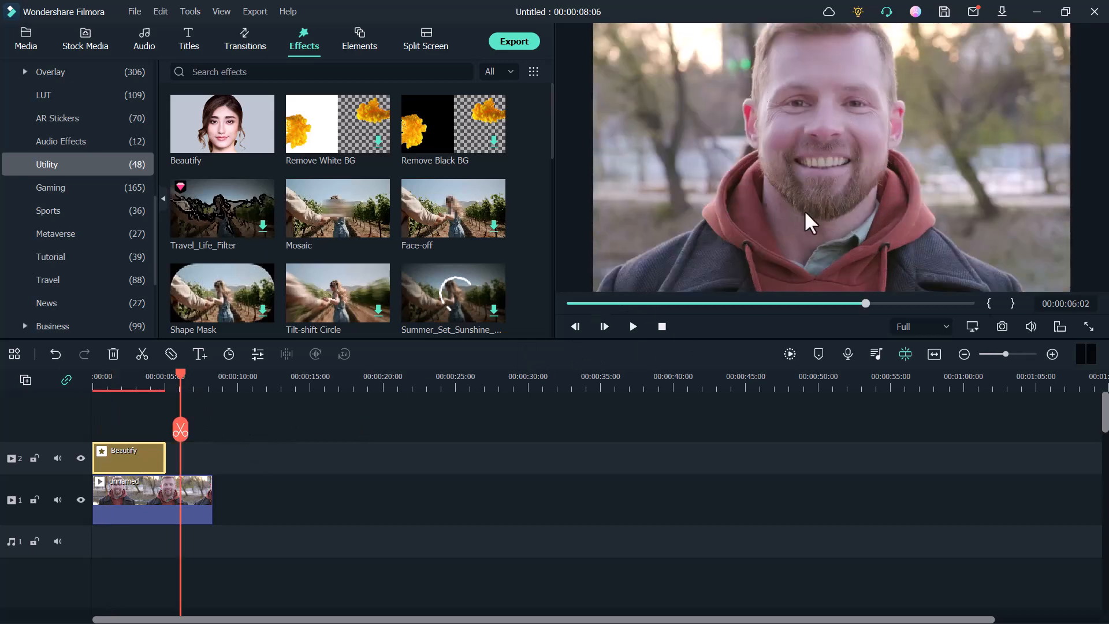
pyautogui.click(131, 386)
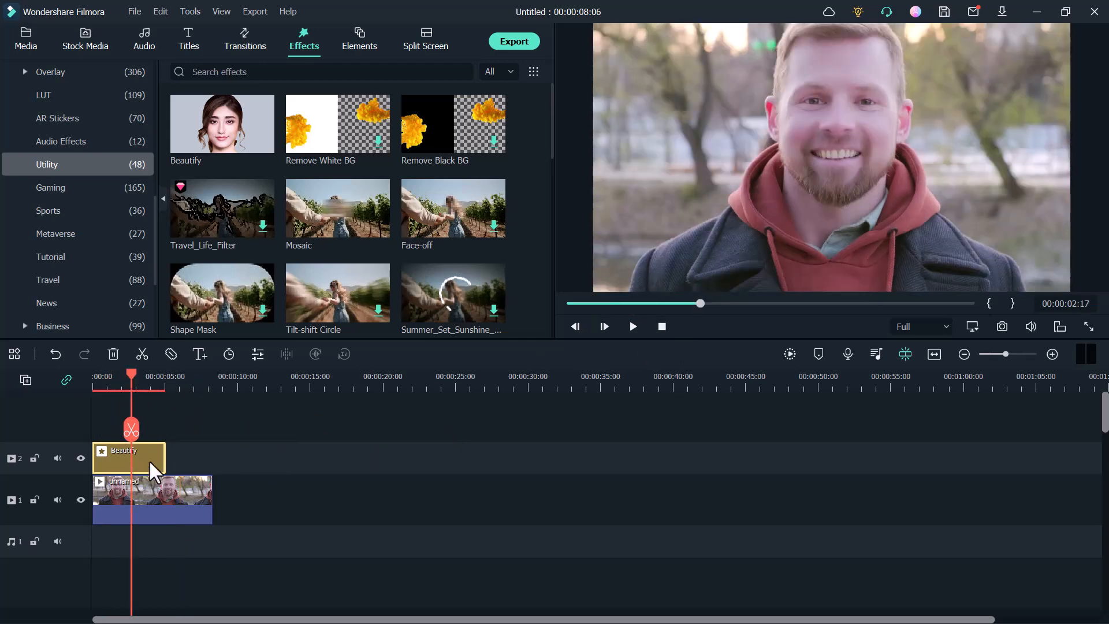
pyautogui.moveTo(166, 461)
pyautogui.mouseDown()
pyautogui.moveTo(216, 460)
pyautogui.moveTo(185, 459)
pyautogui.mouseUp()
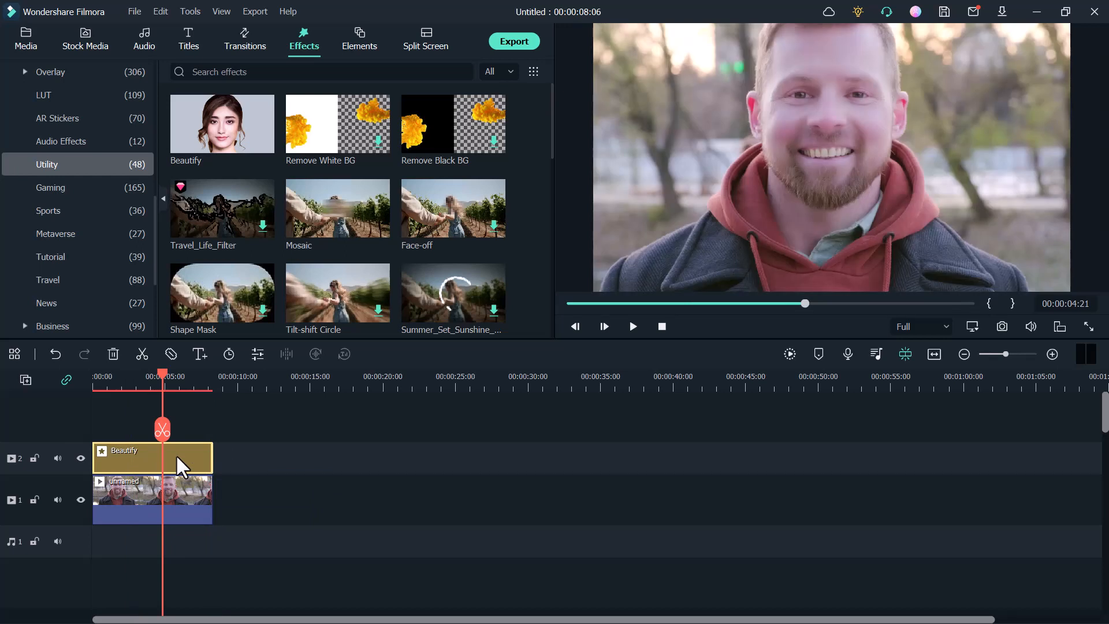
# - In the Beautify effect's beauty properties, set Redden to 58, Smooth to 61 and Whiten to 58
pyautogui.rightClick(176, 454)
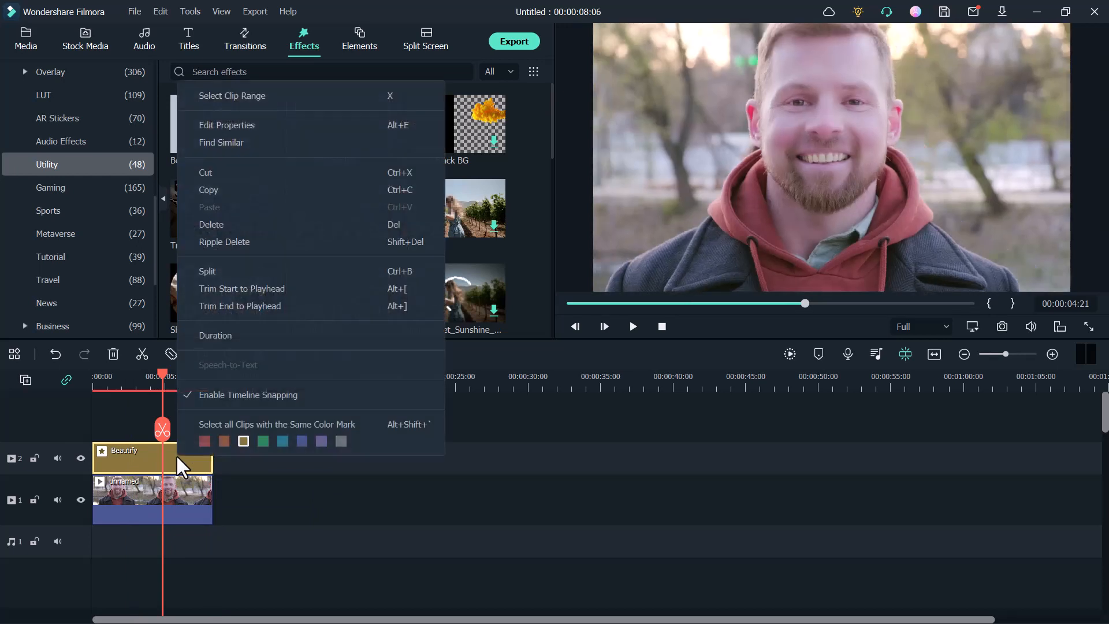
pyautogui.click(224, 127)
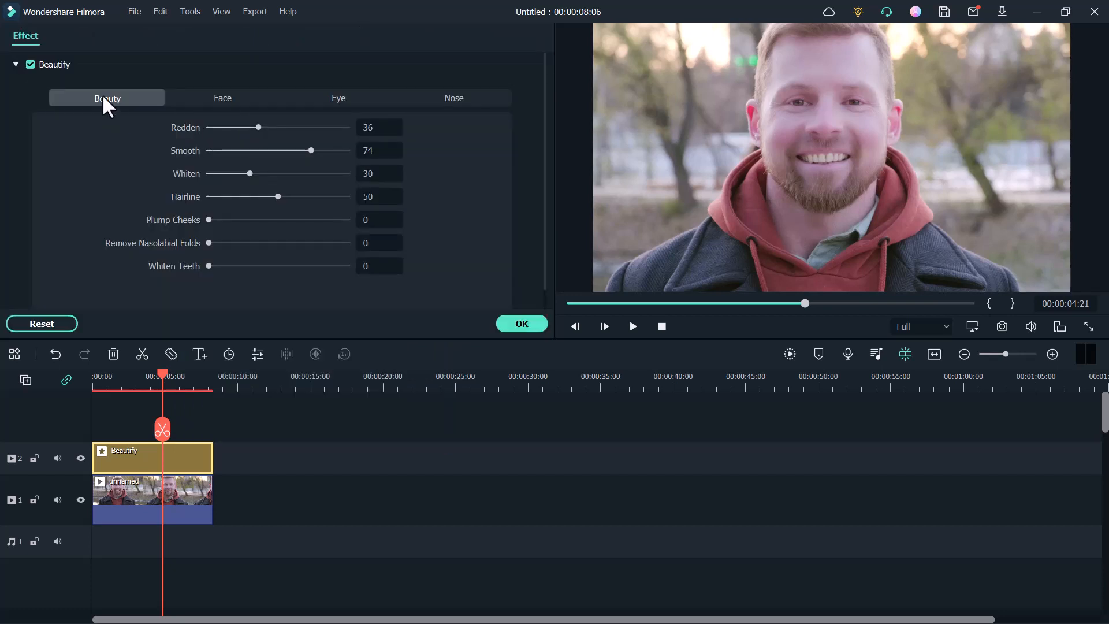
pyautogui.moveTo(259, 126); pyautogui.dragTo(406, 152)
pyautogui.click(294, 150)
pyautogui.moveTo(251, 173); pyautogui.dragTo(296, 174)
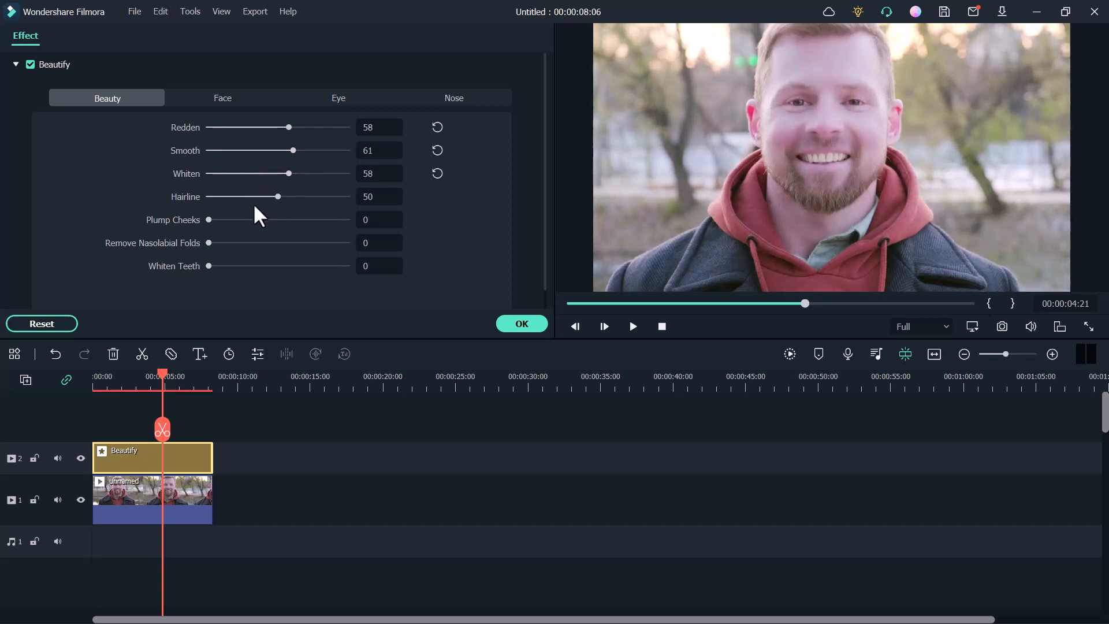
# - Set the Beautify effect's Hairline to 81 and Whiten Teeth to 100
pyautogui.moveTo(279, 195); pyautogui.dragTo(324, 196)
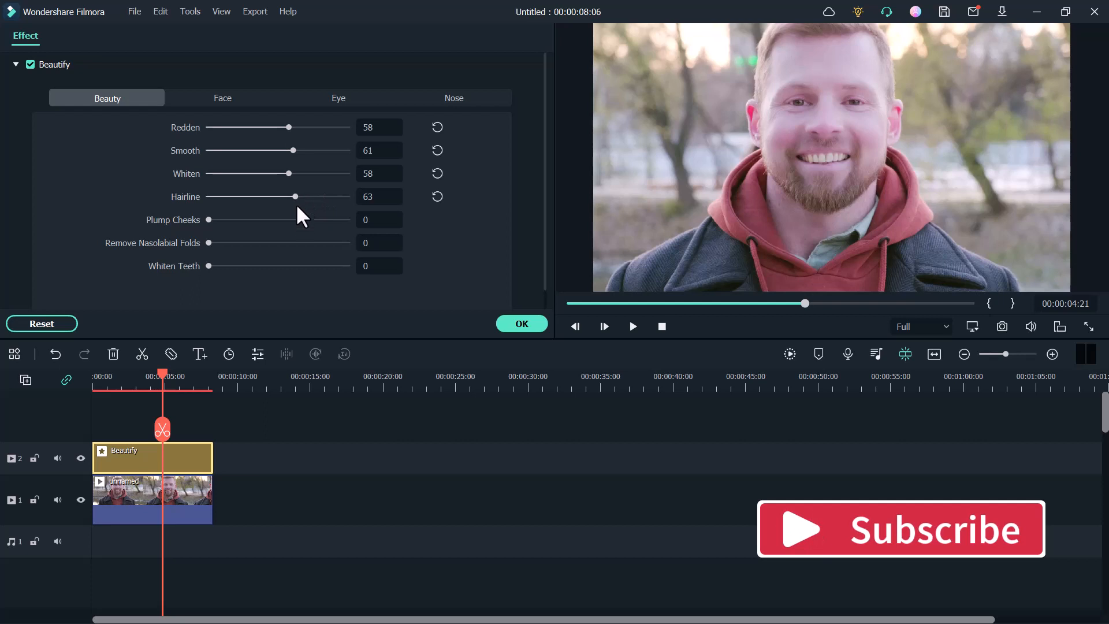
pyautogui.click(321, 196)
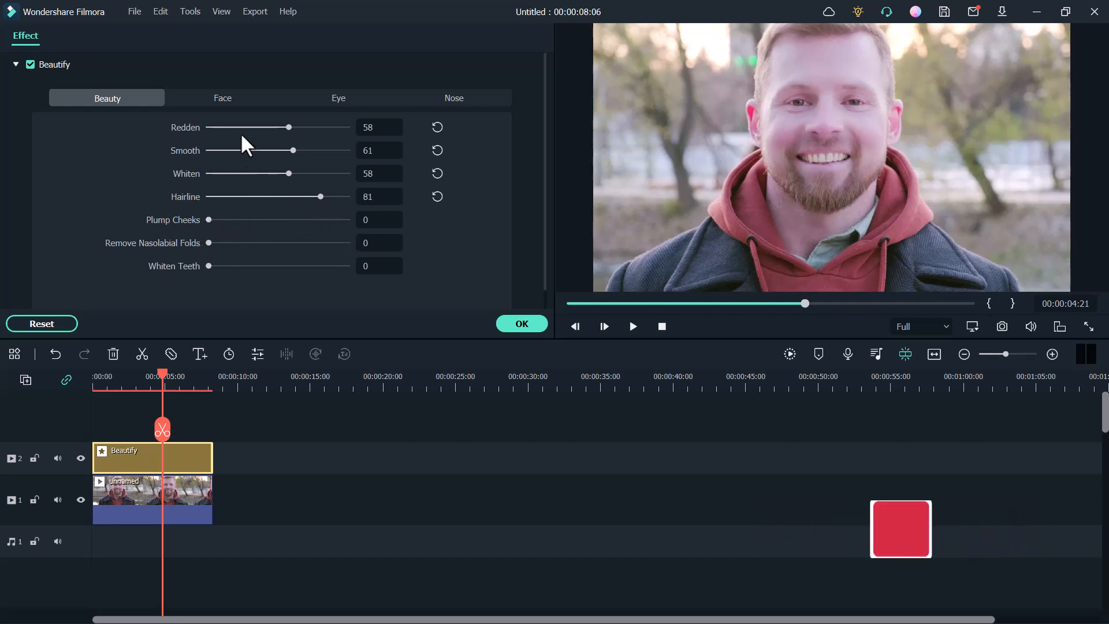
pyautogui.moveTo(208, 266); pyautogui.dragTo(346, 266)
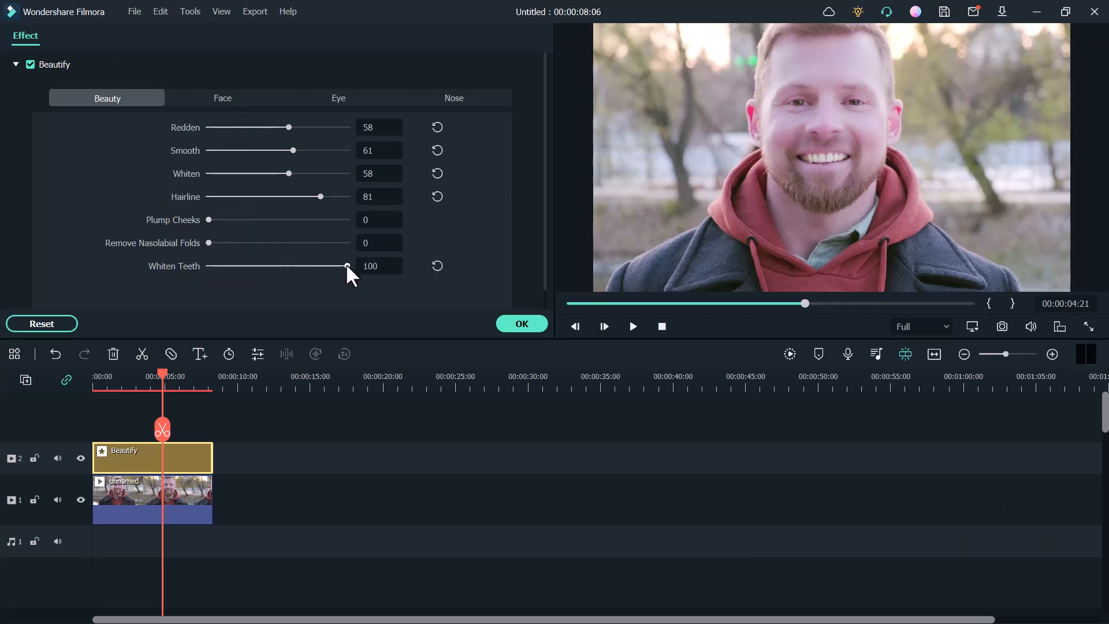
# - In the Beautify effect's face properties, set Shrink Face to 48, Shrink Jaw to 22 and Narrow Face to 24
pyautogui.click(243, 103)
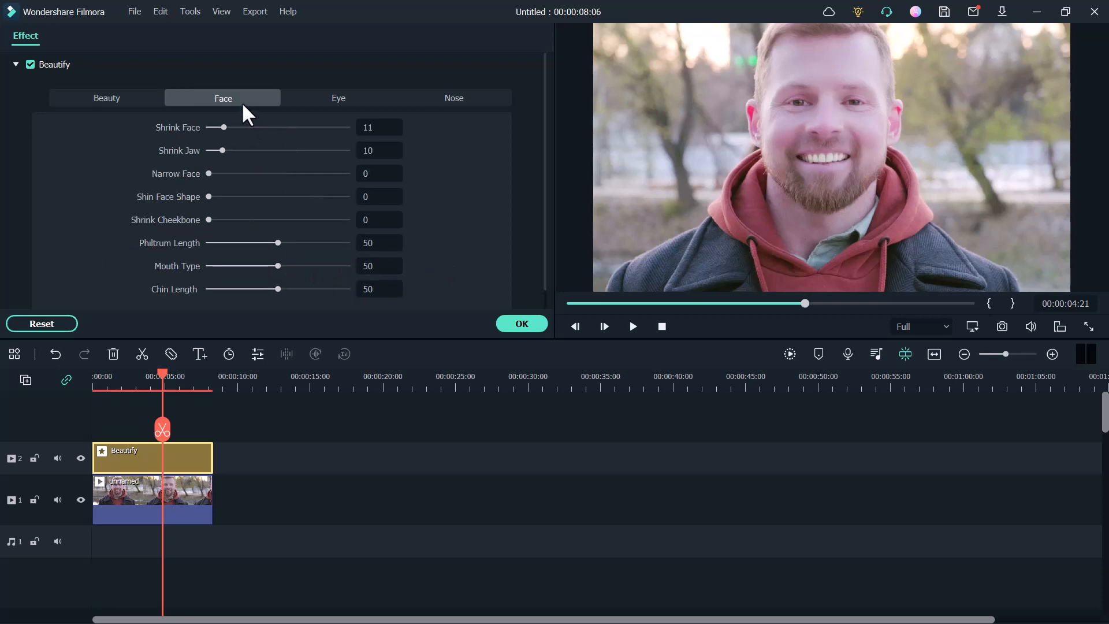
pyautogui.moveTo(244, 124); pyautogui.dragTo(396, 126)
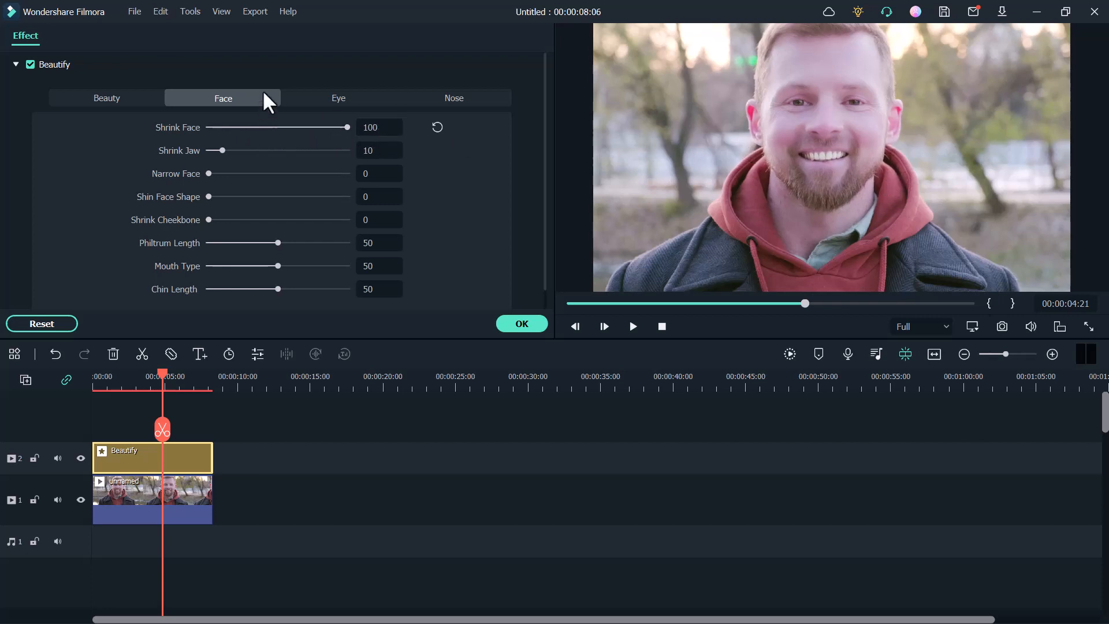
pyautogui.moveTo(345, 126); pyautogui.dragTo(275, 128)
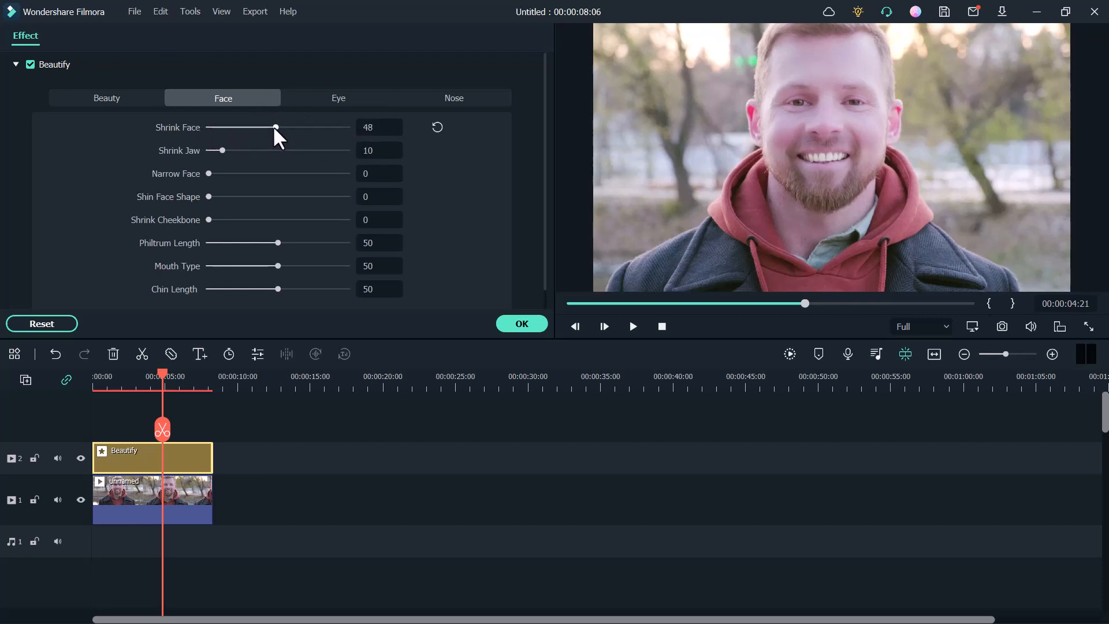
pyautogui.click(239, 150)
pyautogui.moveTo(222, 173); pyautogui.dragTo(241, 173)
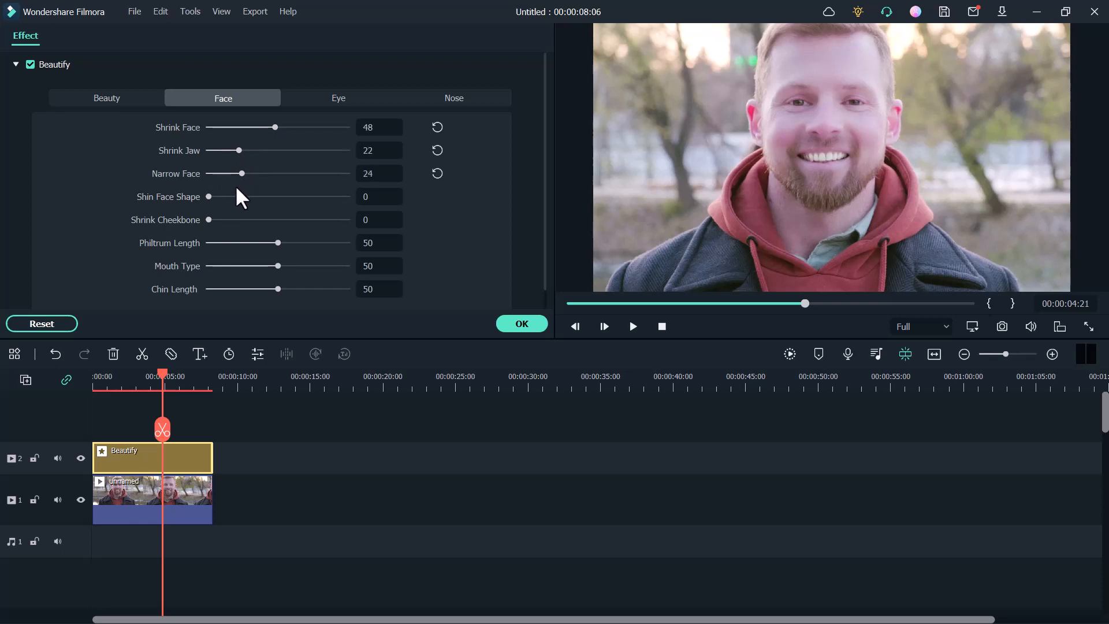
# - Set the Beautify effect's Shin Face Shape to 17 and Shrink Cheekbone to 40
pyautogui.click(227, 195)
pyautogui.click(245, 197)
pyautogui.click(251, 196)
pyautogui.click(233, 196)
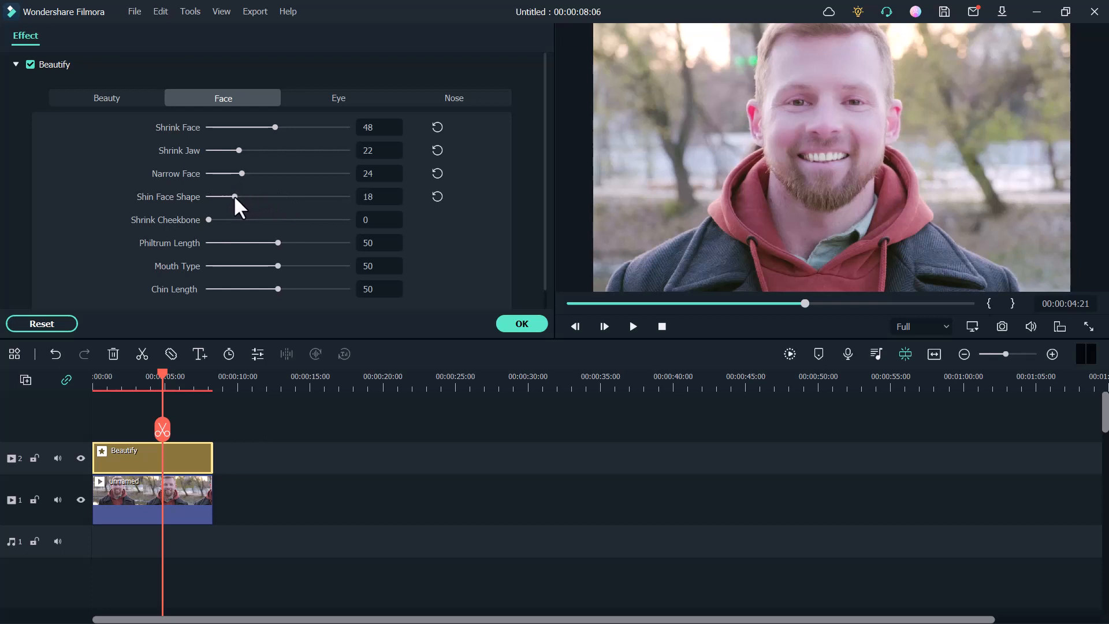
pyautogui.click(264, 221)
# - In the Beautify effect's eye properties, set Enlarge Eye to 100, Round Eye to 55, Eye Distance to 42, Brighten Eye to 68 and Remove Dark Circles to 81
pyautogui.click(330, 100)
pyautogui.moveTo(276, 125); pyautogui.dragTo(347, 126)
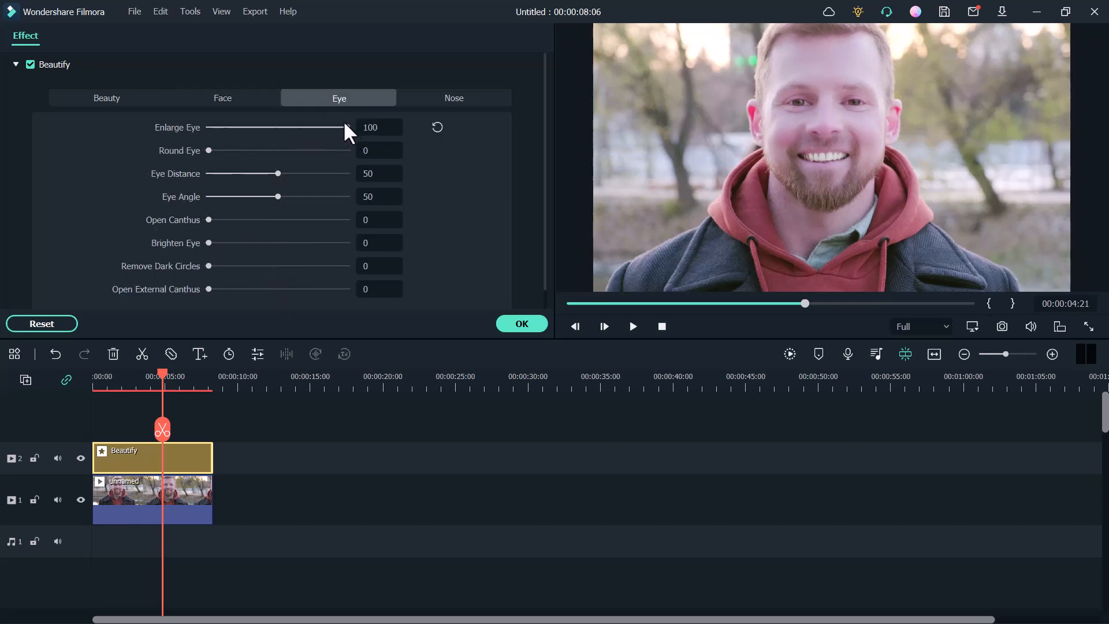
pyautogui.click(253, 150)
pyautogui.moveTo(269, 173); pyautogui.dragTo(252, 174)
pyautogui.click(267, 173)
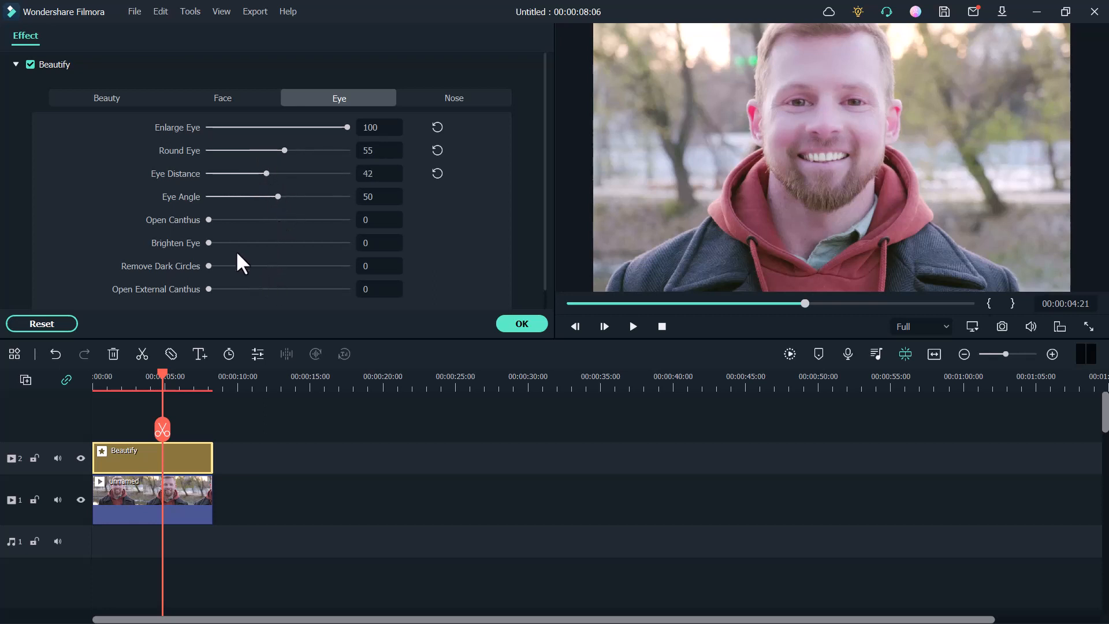
pyautogui.moveTo(248, 243); pyautogui.dragTo(283, 243)
pyautogui.moveTo(260, 266); pyautogui.dragTo(321, 266)
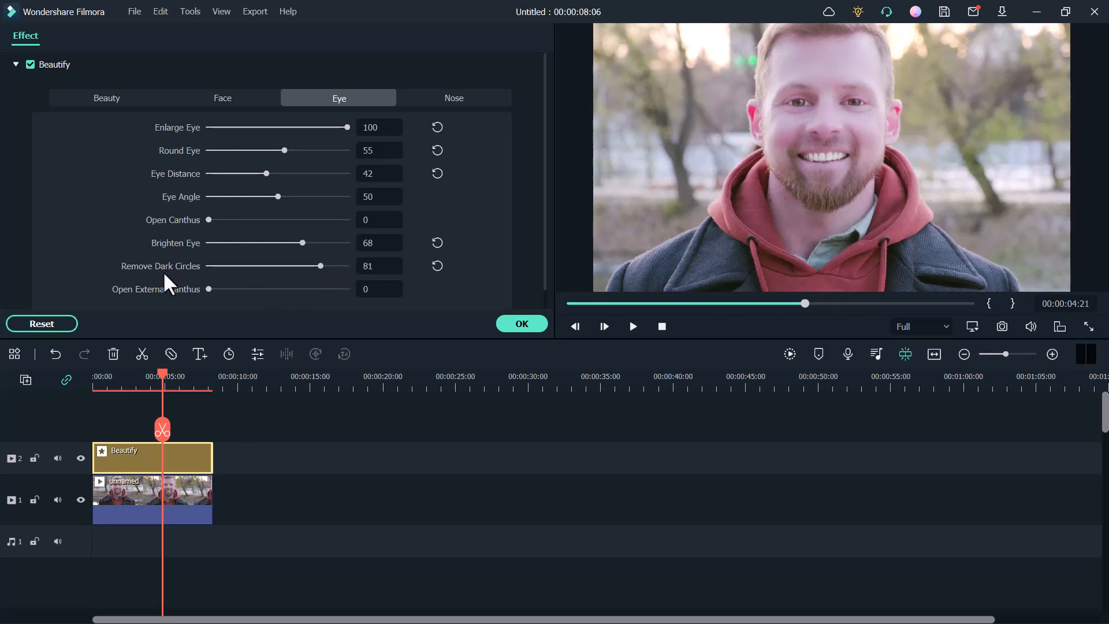
# - In the nose properties, set Narrow Nose to 45, Nose Length to 55 and Profile Rhinoplasty to 25, and apply the Beautify settings
pyautogui.click(453, 98)
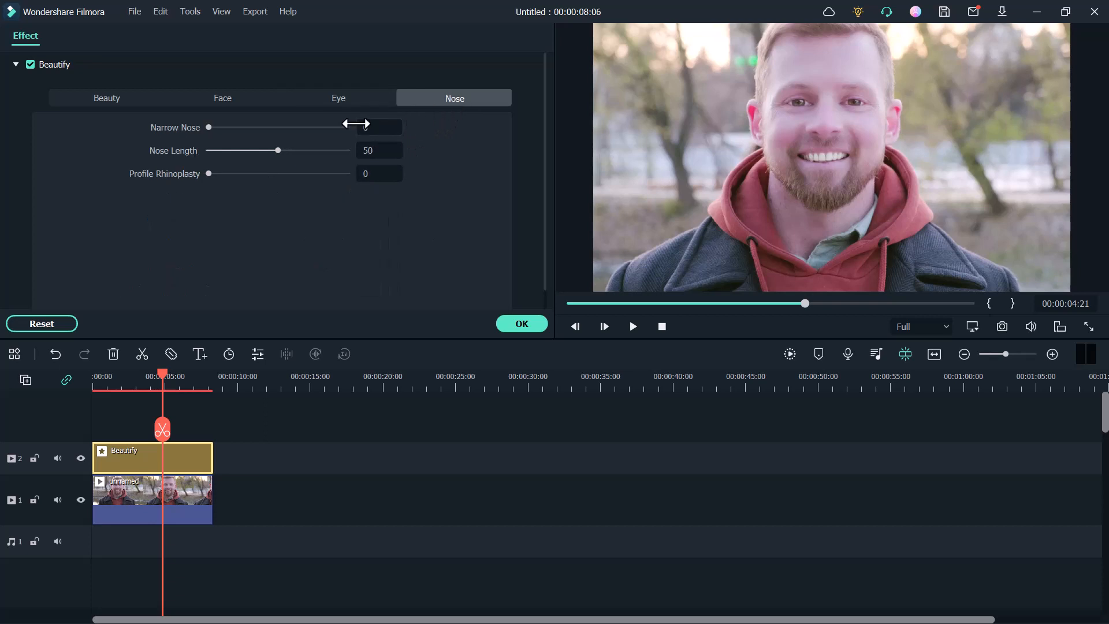
pyautogui.click(234, 127)
pyautogui.moveTo(235, 128); pyautogui.dragTo(253, 150)
pyautogui.click(286, 151)
pyautogui.moveTo(225, 173); pyautogui.dragTo(244, 174)
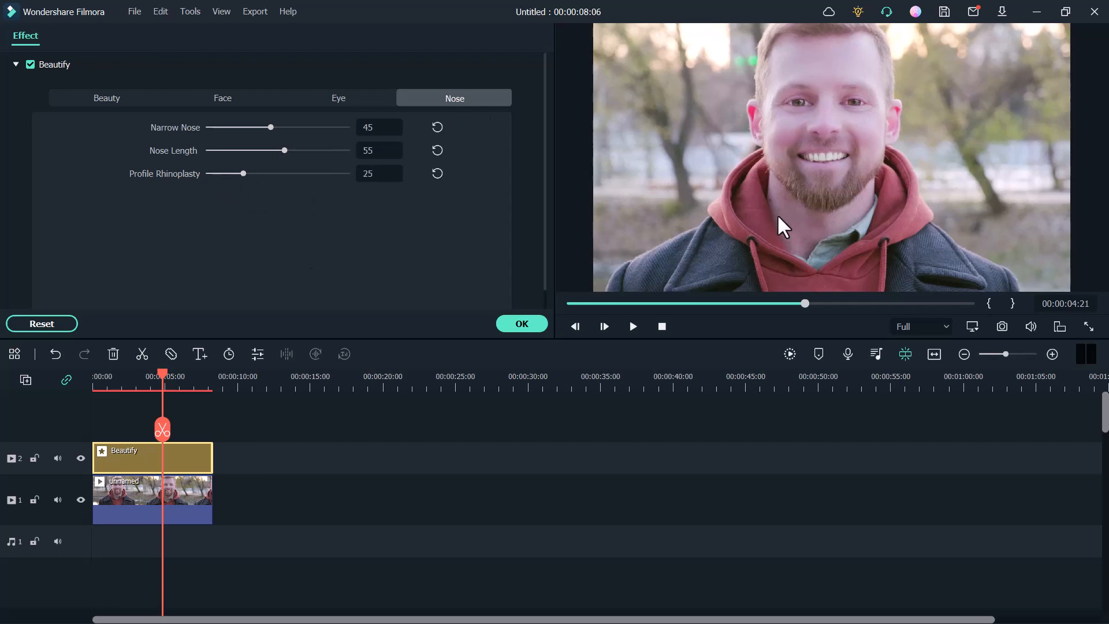
pyautogui.click(523, 324)
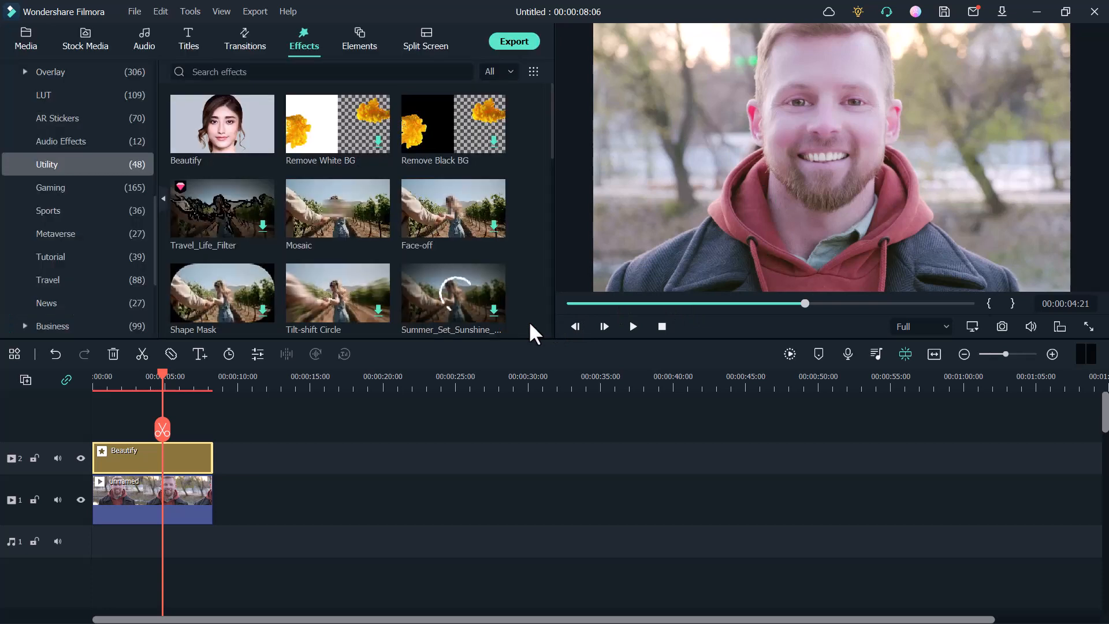
# - Play the retouched clip from near its start to check the Beautify effect on the moving face
pyautogui.click(100, 383)
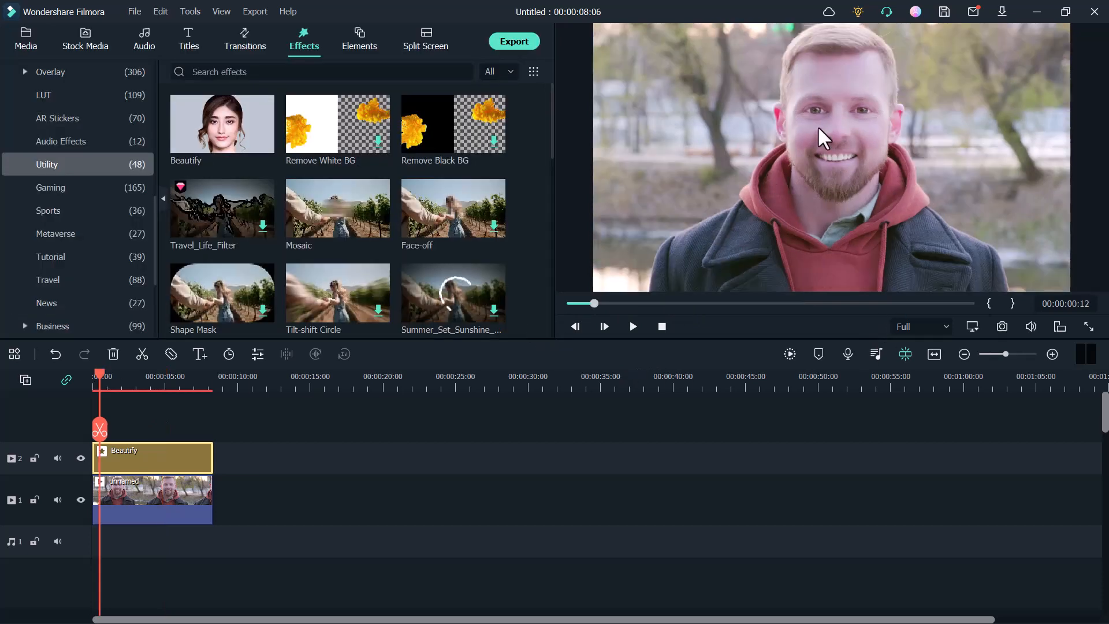
pyautogui.click(633, 327)
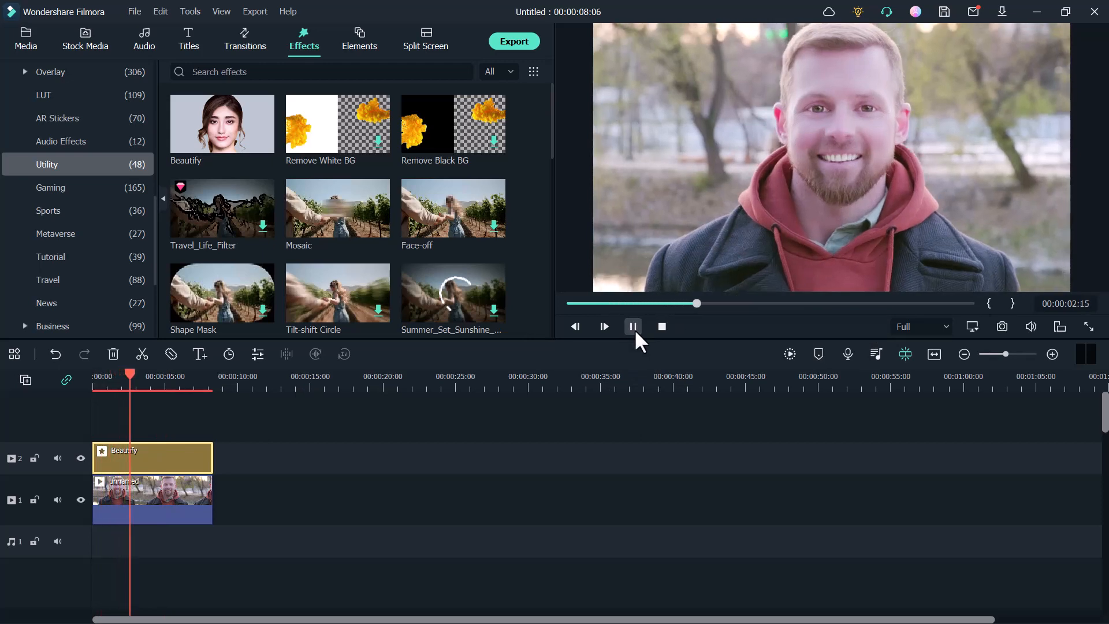
pyautogui.click(633, 328)
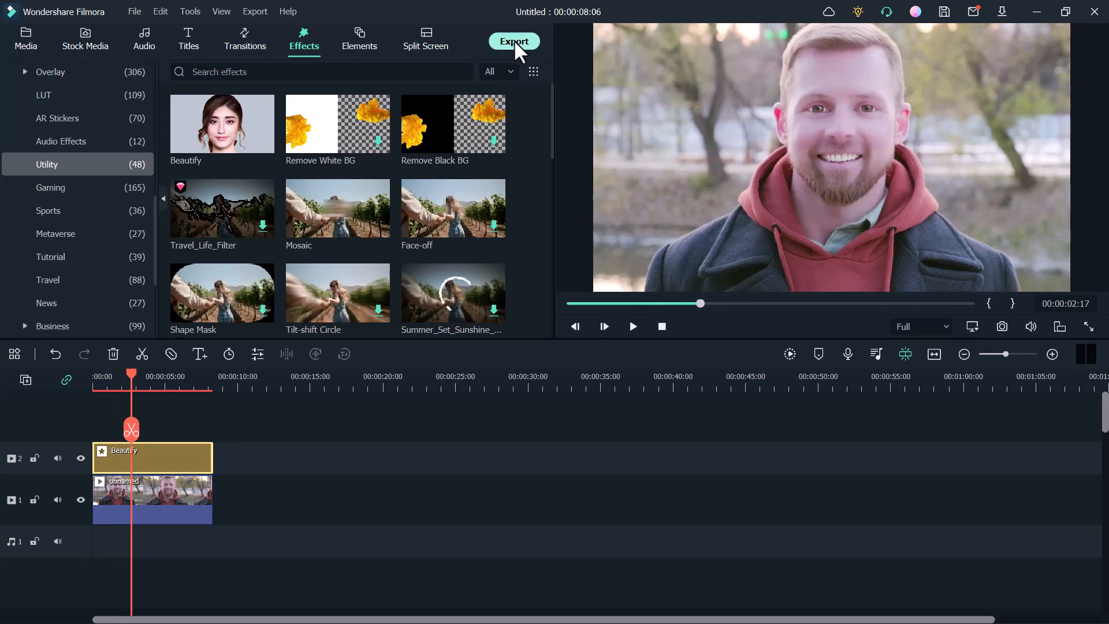
# - Export the project to the computer as an MP4 with the DEFAULT preset, and dismiss the Auto Highlight window
pyautogui.click(527, 50)
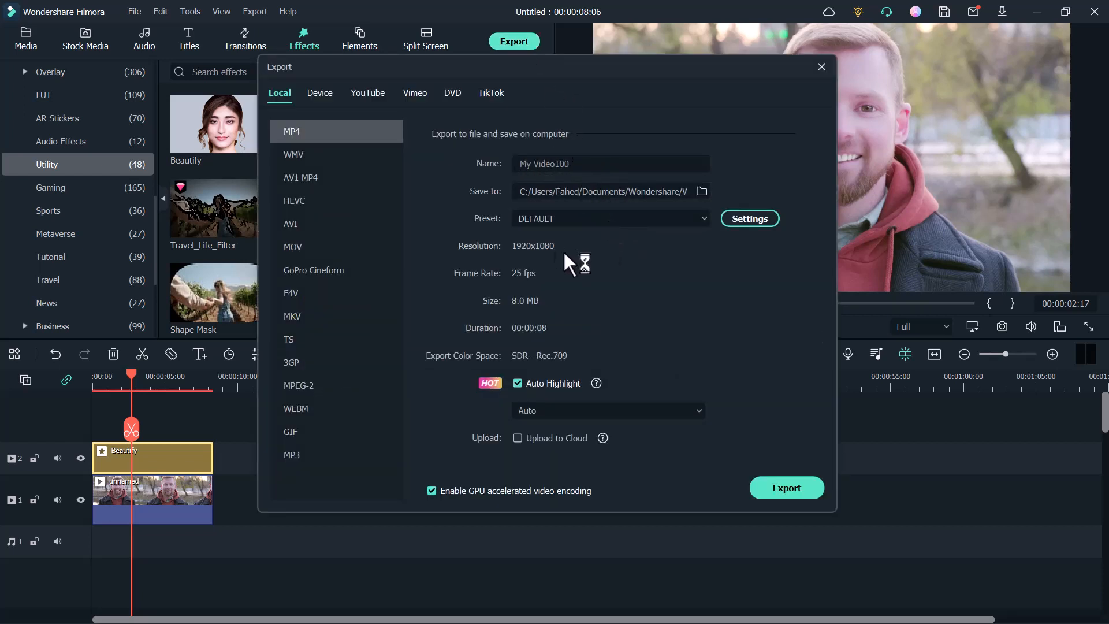
pyautogui.click(774, 491)
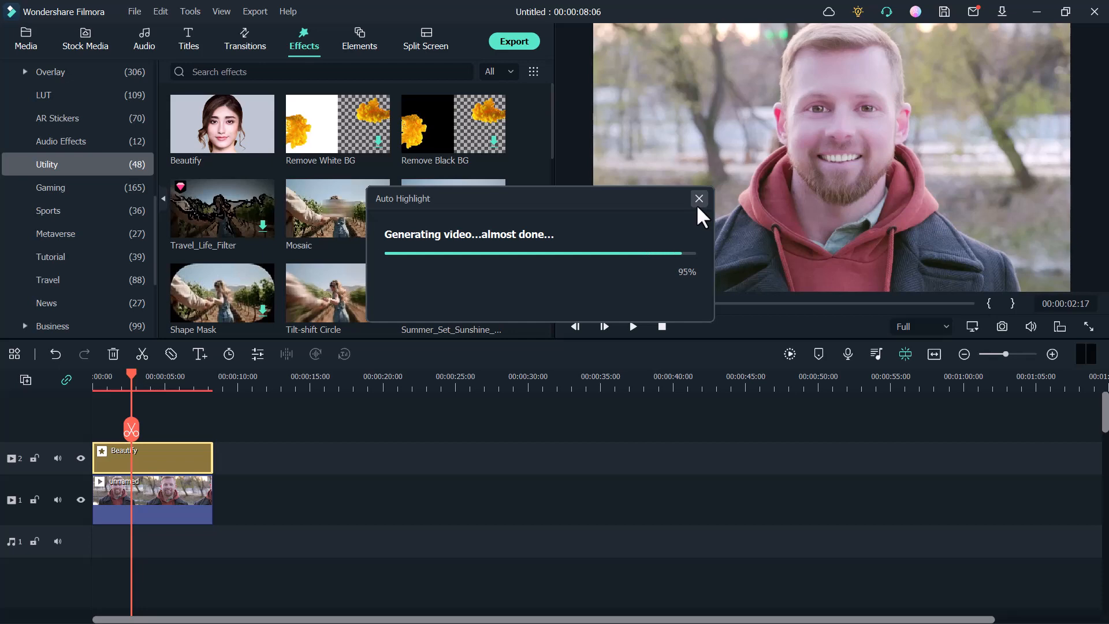
pyautogui.click(815, 104)
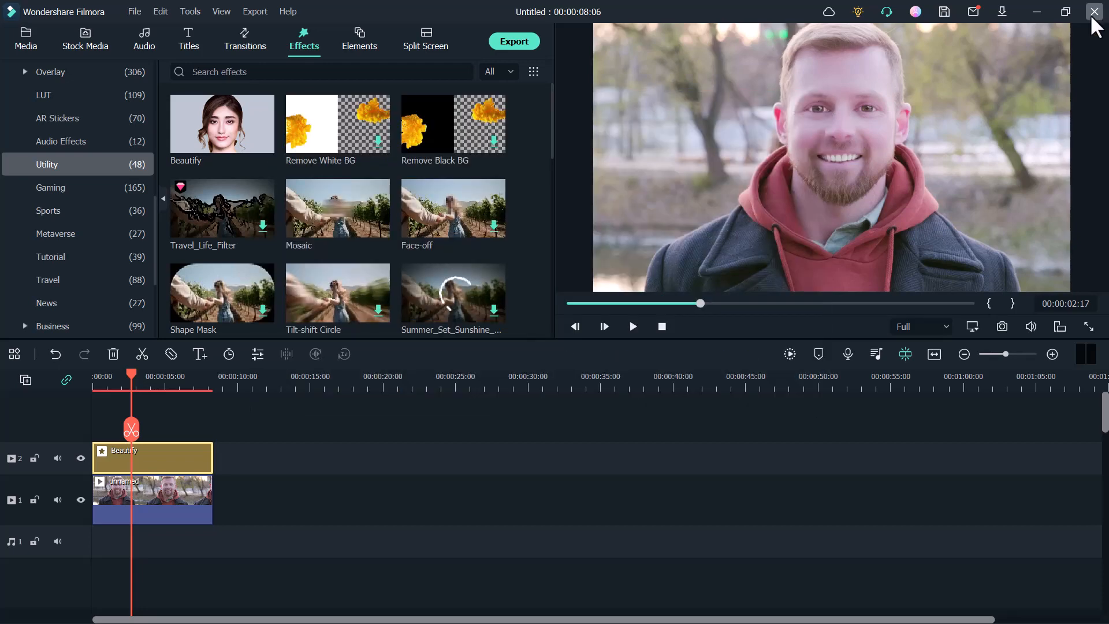
# - Close the video editor and answer its closing prompt
pyautogui.click(1094, 11)
pyautogui.click(665, 319)
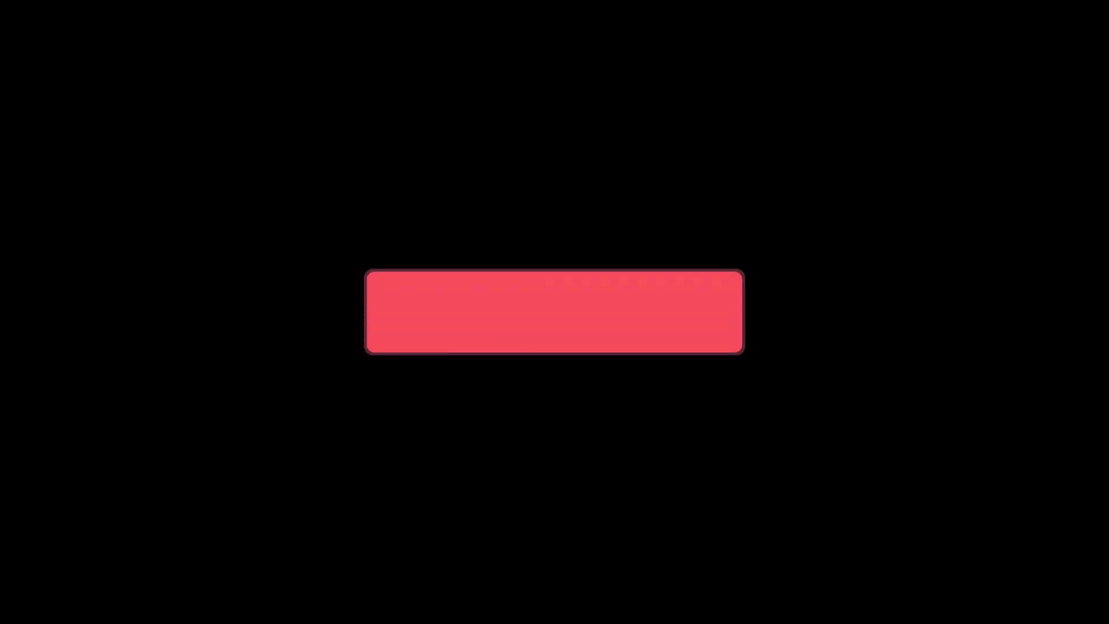